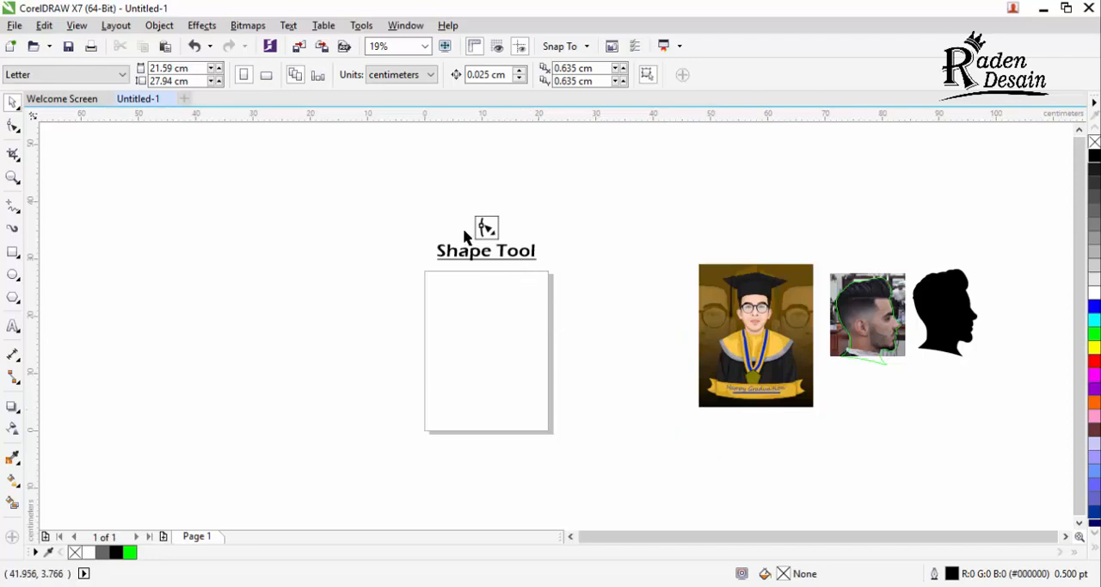
# Step: Draw a horizontal straight line about 18.2 cm long across the upper part of the page with the Freehand tool
pyautogui.scroll(3, 456, 235)
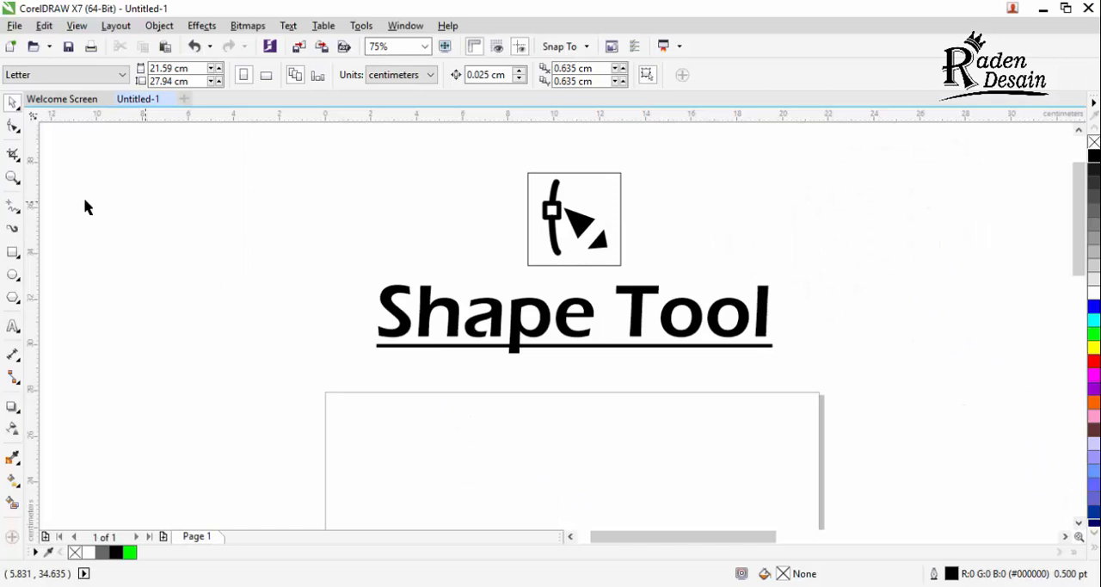
pyautogui.click(12, 209)
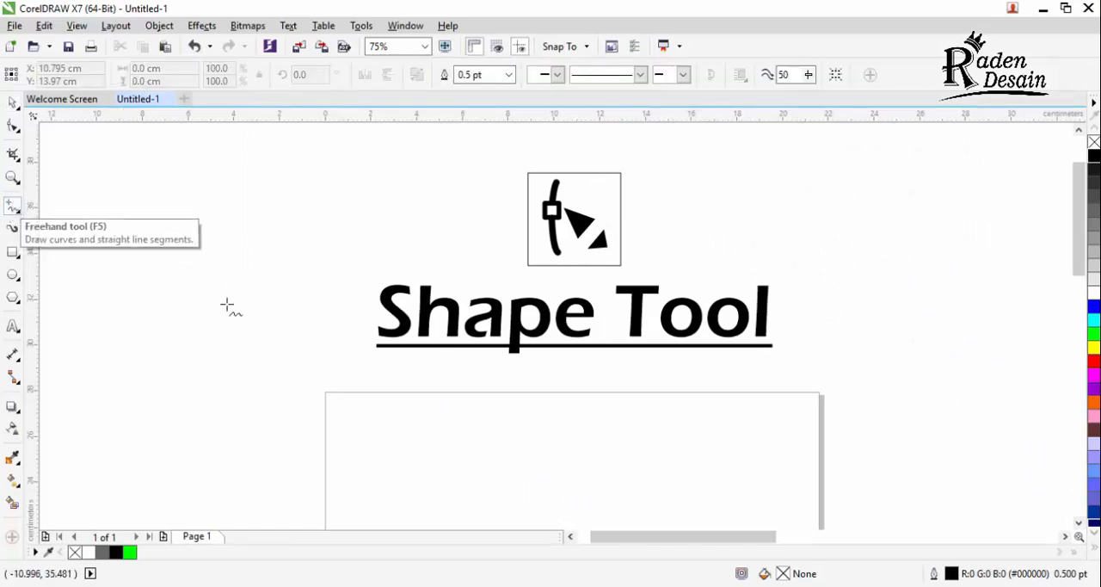
pyautogui.click(362, 441)
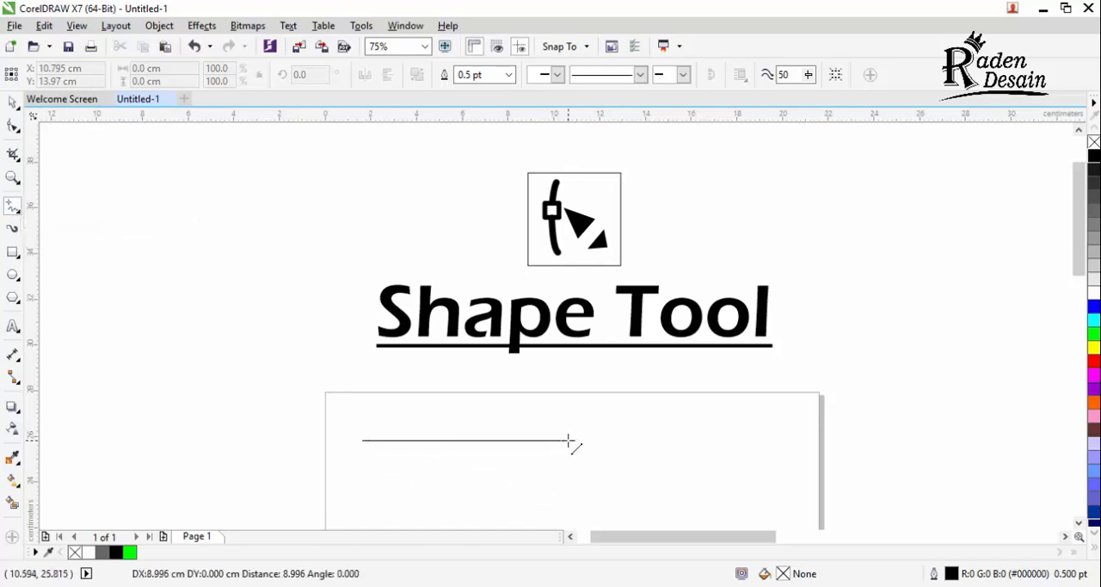
pyautogui.keyDown('ctrl'); pyautogui.click(769, 413); pyautogui.keyUp('ctrl')
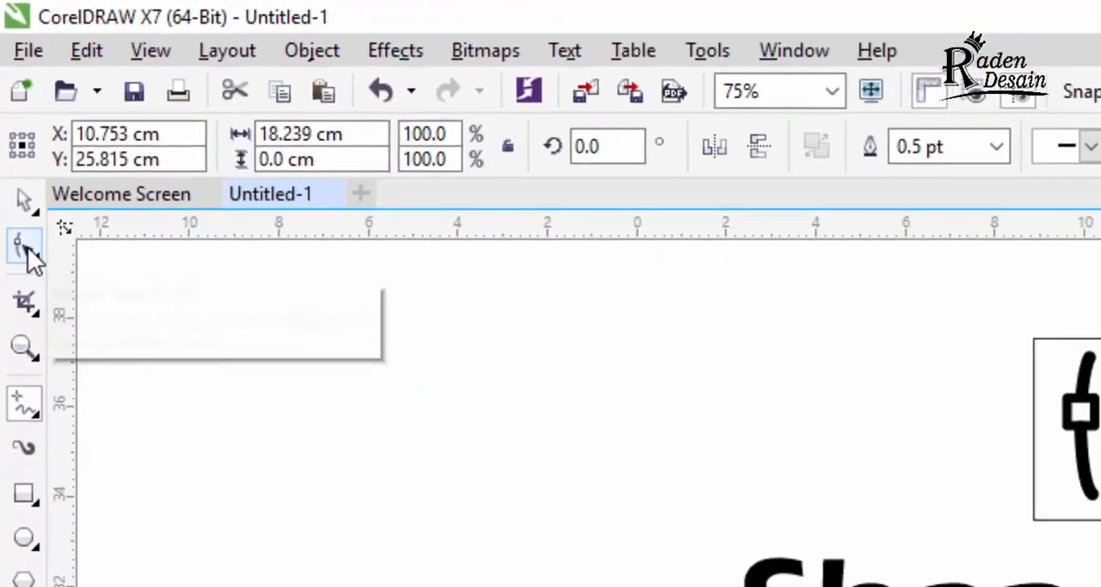
# Step: Convert the horizontal line to a curve with the Shape tool and pull its two handles in opposite directions into a shallow S
pyautogui.click(34, 340)
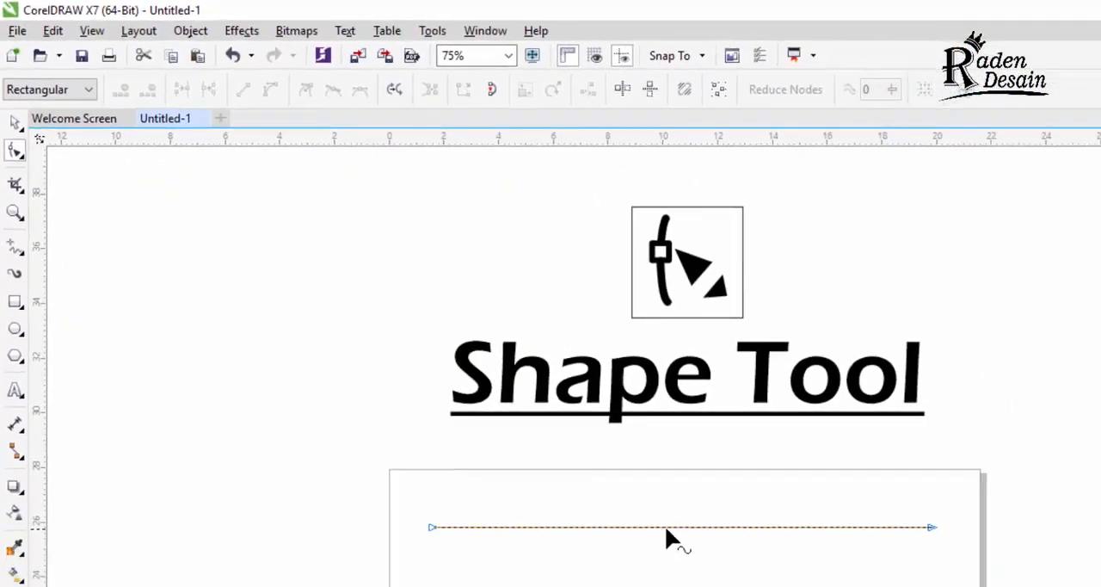
pyautogui.scroll(-1, 674, 413)
pyautogui.scroll(2, 672, 477)
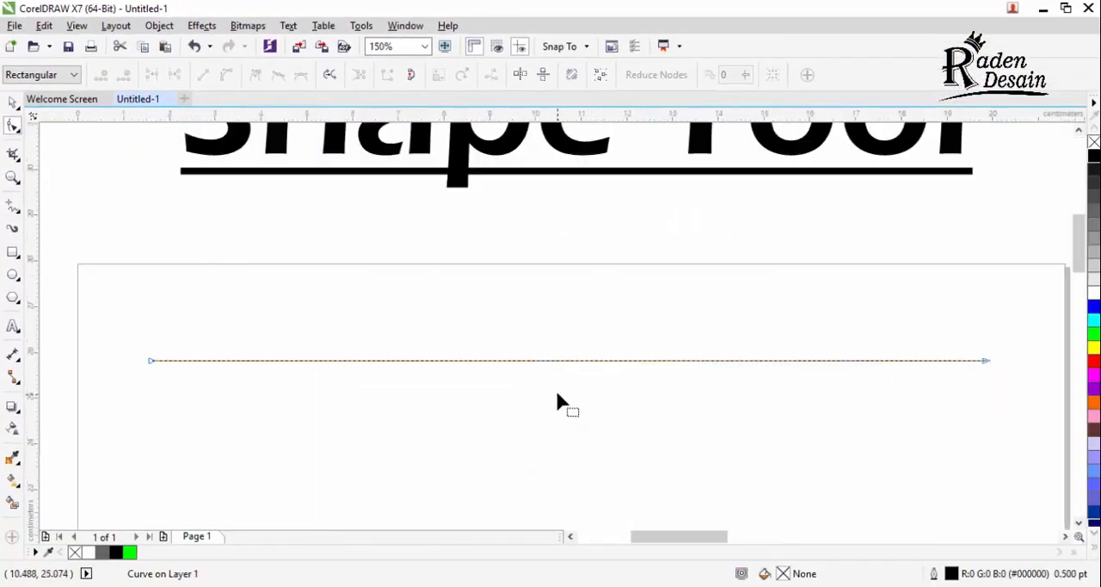
pyautogui.click(567, 361)
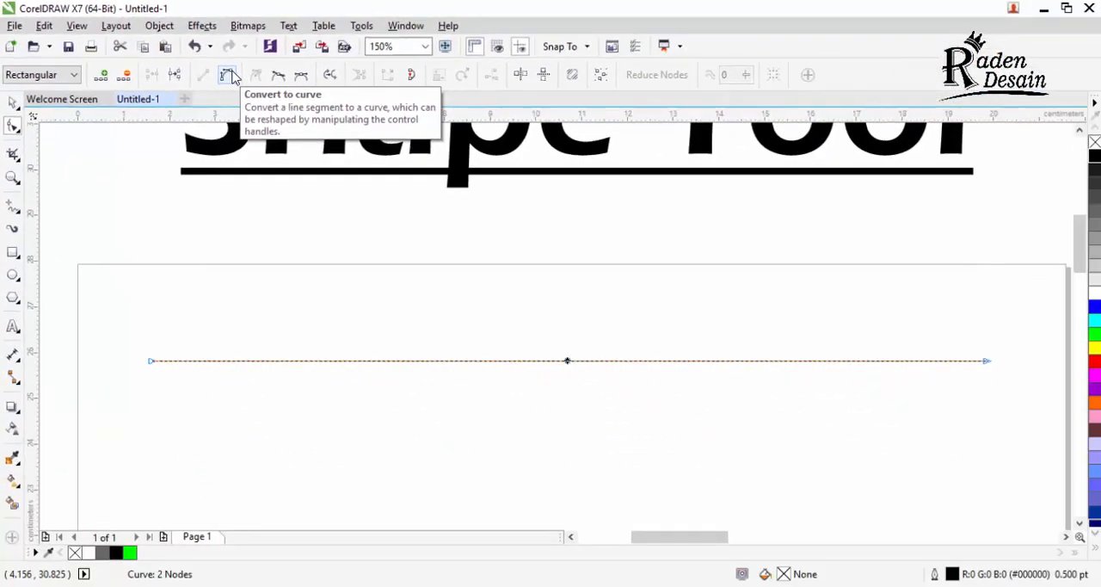
pyautogui.click(230, 76)
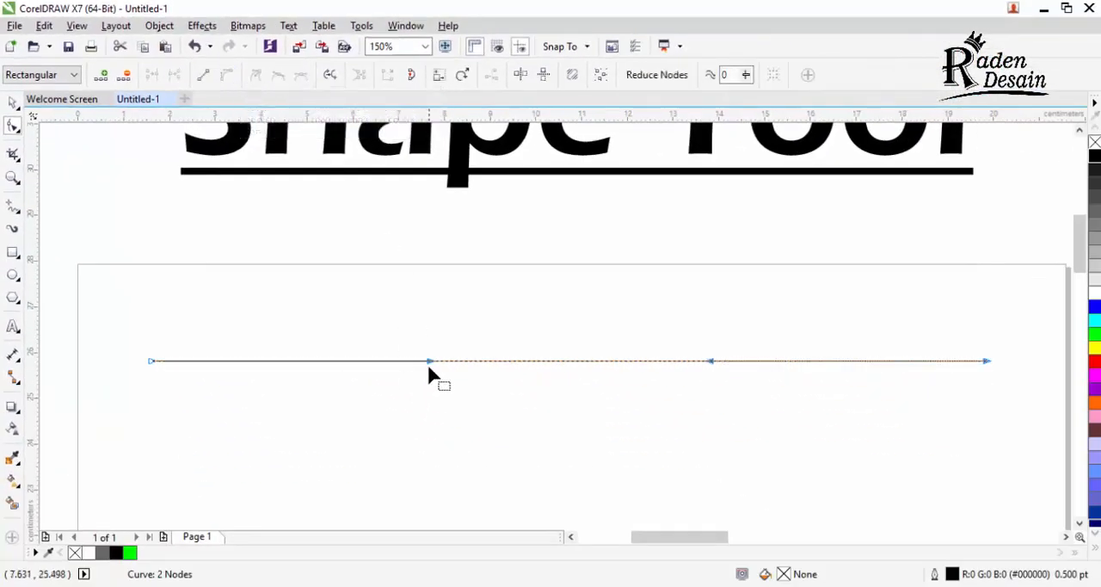
pyautogui.moveTo(429, 359); pyautogui.dragTo(437, 328)
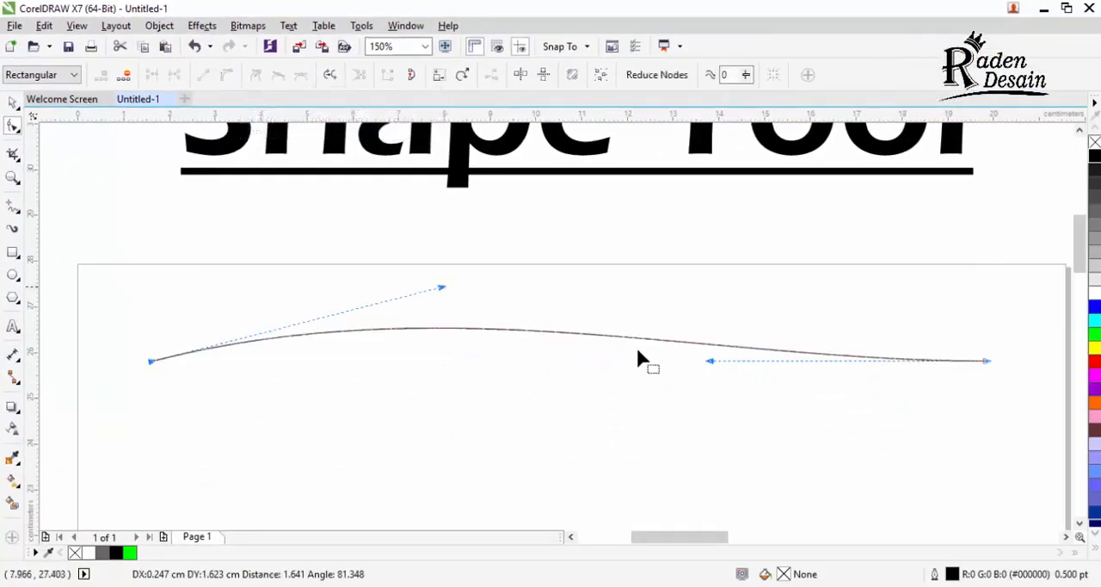
pyautogui.moveTo(710, 361)
pyautogui.mouseDown()
pyautogui.moveTo(659, 429)
pyautogui.moveTo(555, 449)
pyautogui.mouseUp()
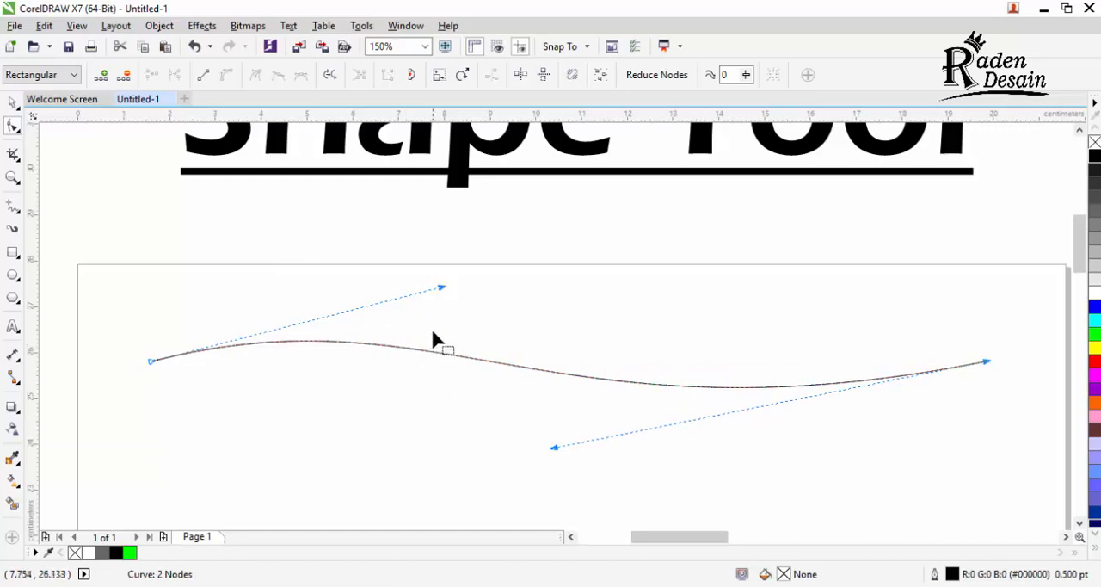
# Step: Convert the S-shaped curve back to a straight line and add a node near its midpoint
pyautogui.click(208, 76)
pyautogui.click(209, 78)
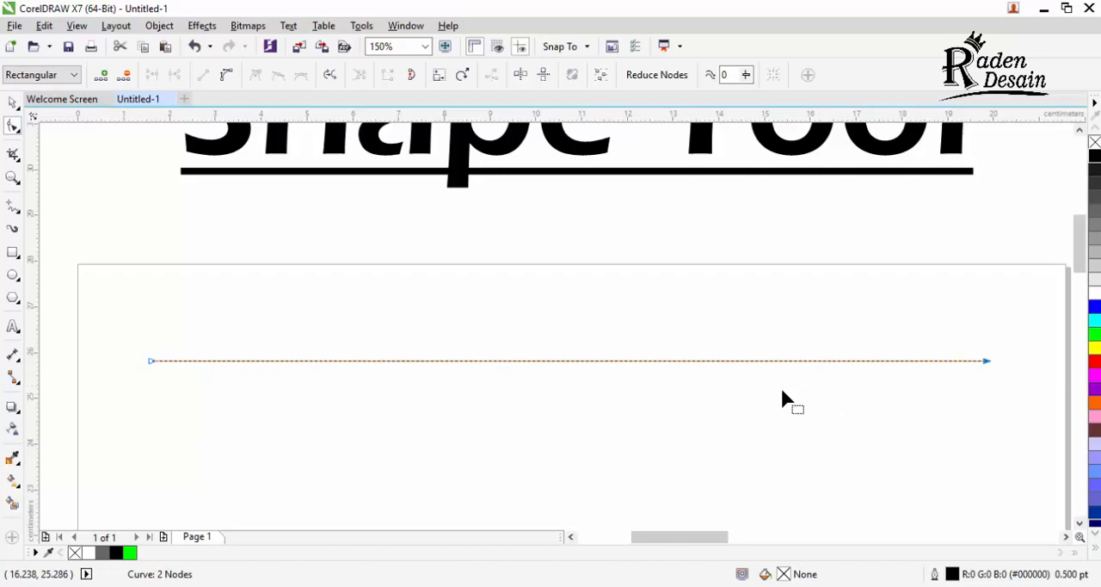
pyautogui.doubleClick(555, 362)
# Step: Convert the two halves of the line to curves and bend each into a shallow wave with its handles
pyautogui.click(226, 79)
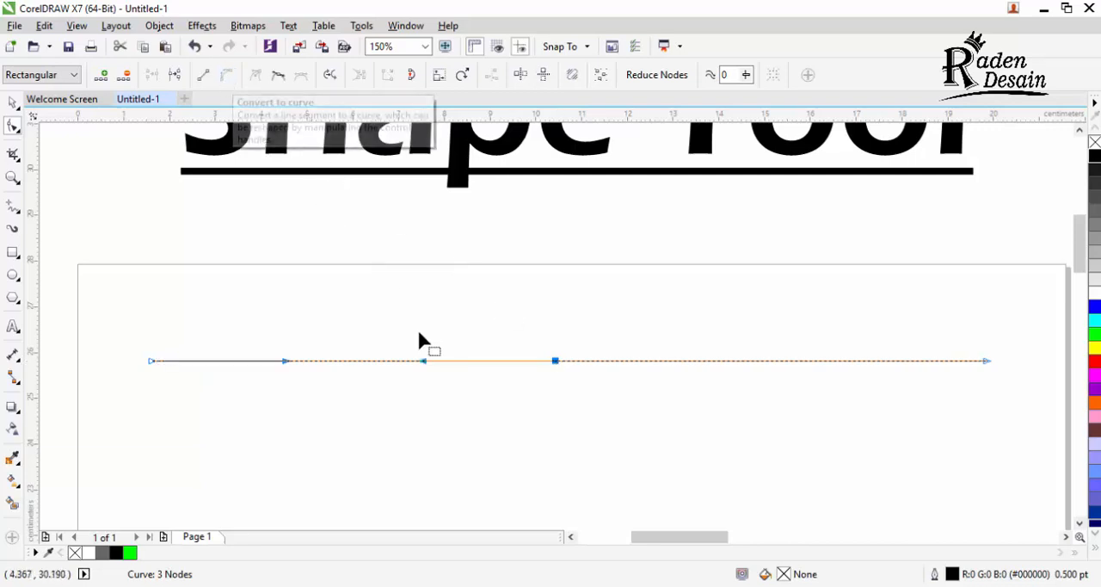
pyautogui.moveTo(416, 378); pyautogui.dragTo(280, 326)
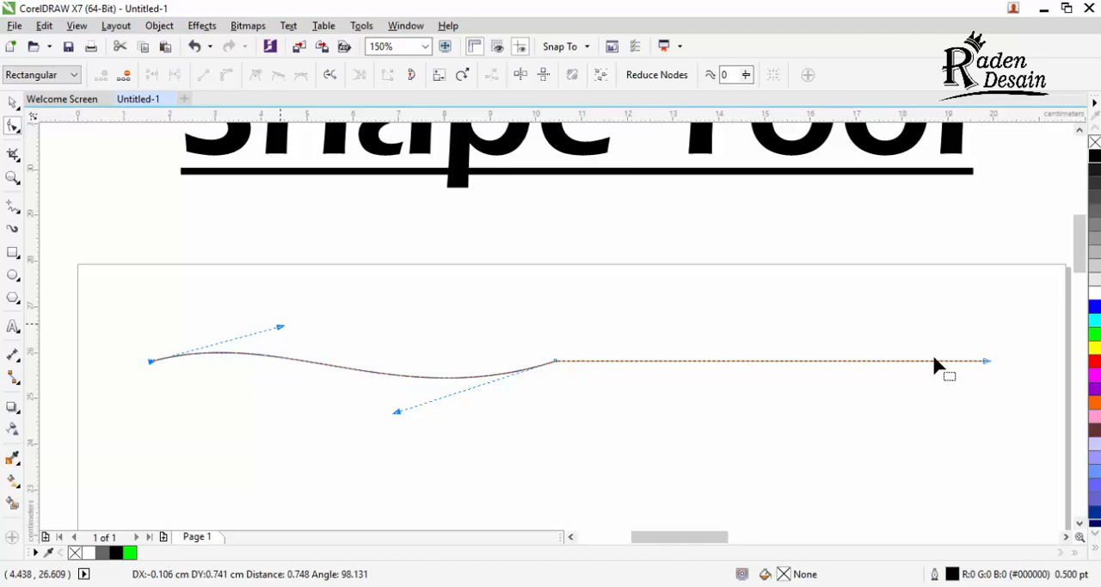
pyautogui.click(984, 361)
pyautogui.click(226, 75)
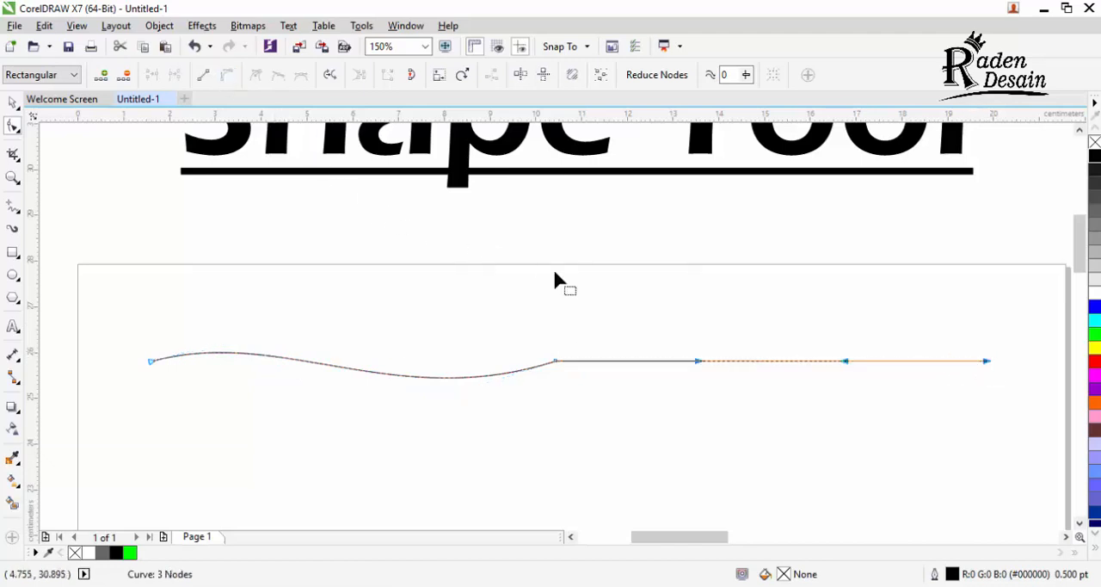
pyautogui.moveTo(699, 363); pyautogui.dragTo(670, 295)
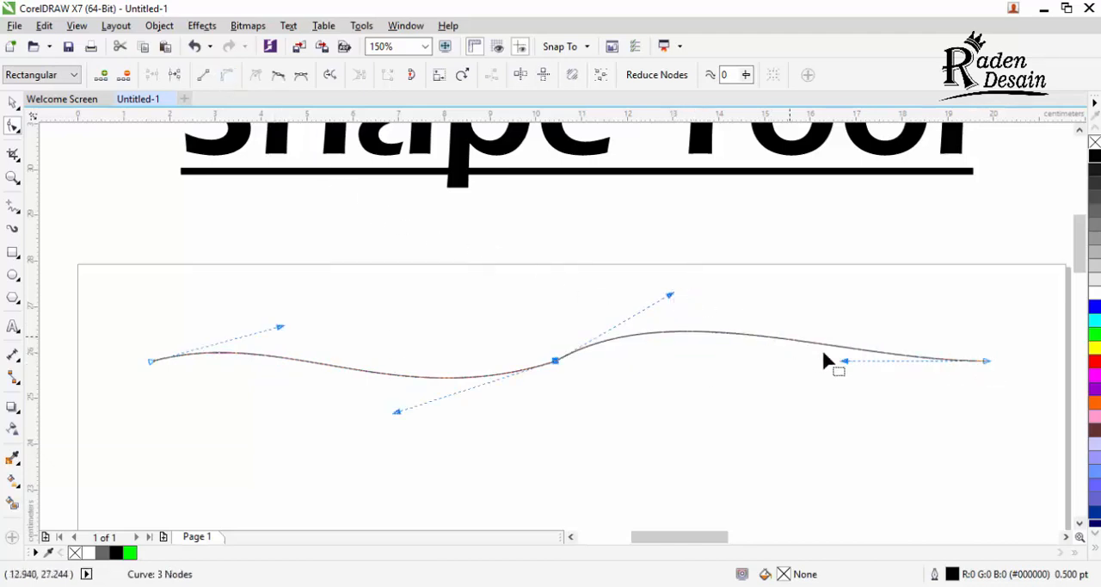
pyautogui.moveTo(845, 362); pyautogui.dragTo(748, 389)
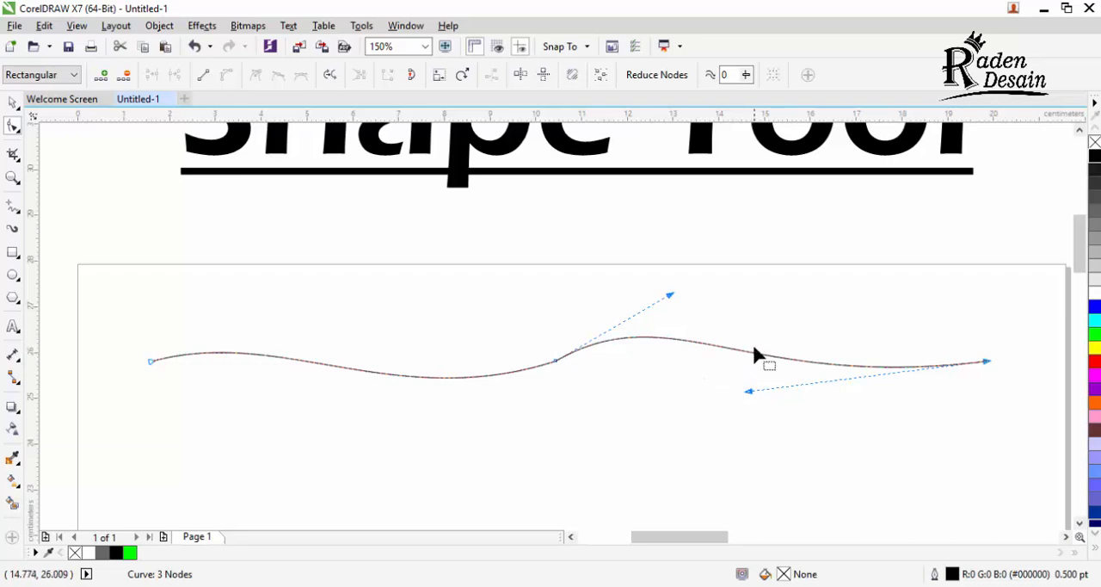
# Step: Make the middle node smooth and rotate its linked handles to a steeper angle so the curve swings more strongly through it
pyautogui.click(368, 377)
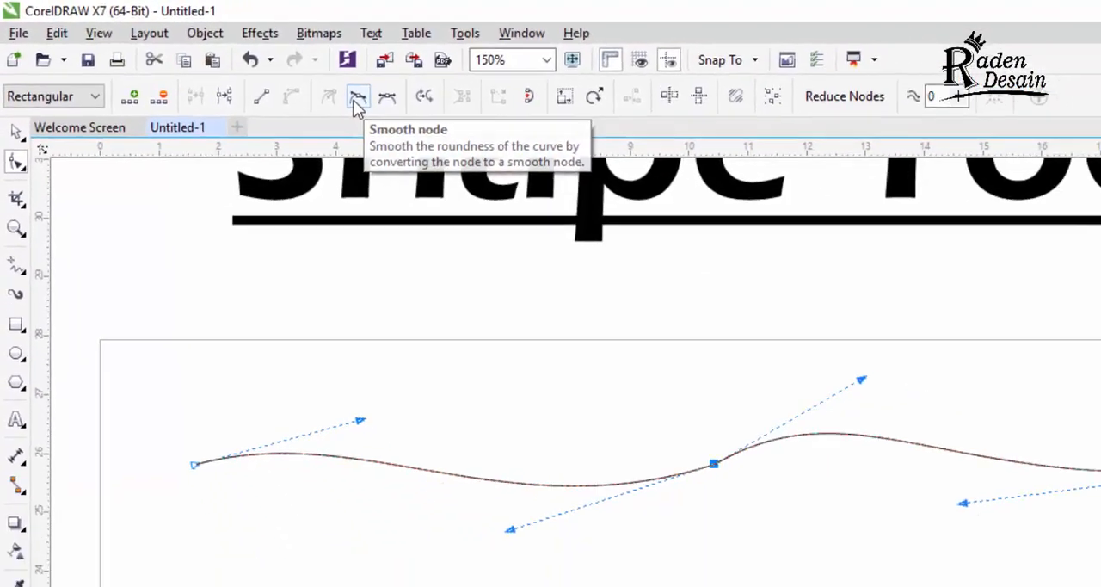
pyautogui.click(513, 142)
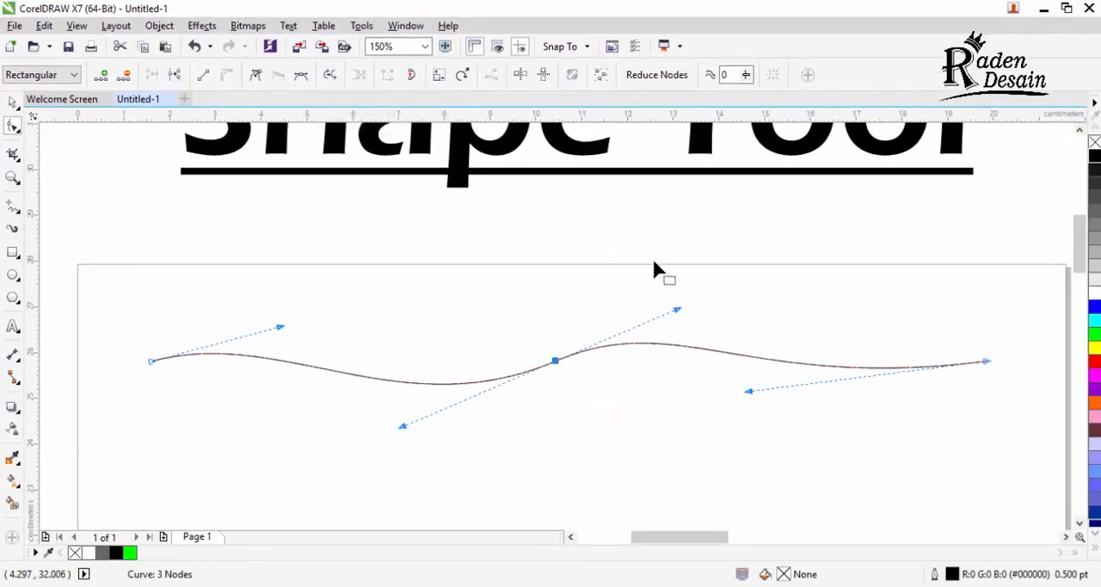
pyautogui.click(677, 311)
pyautogui.click(556, 361)
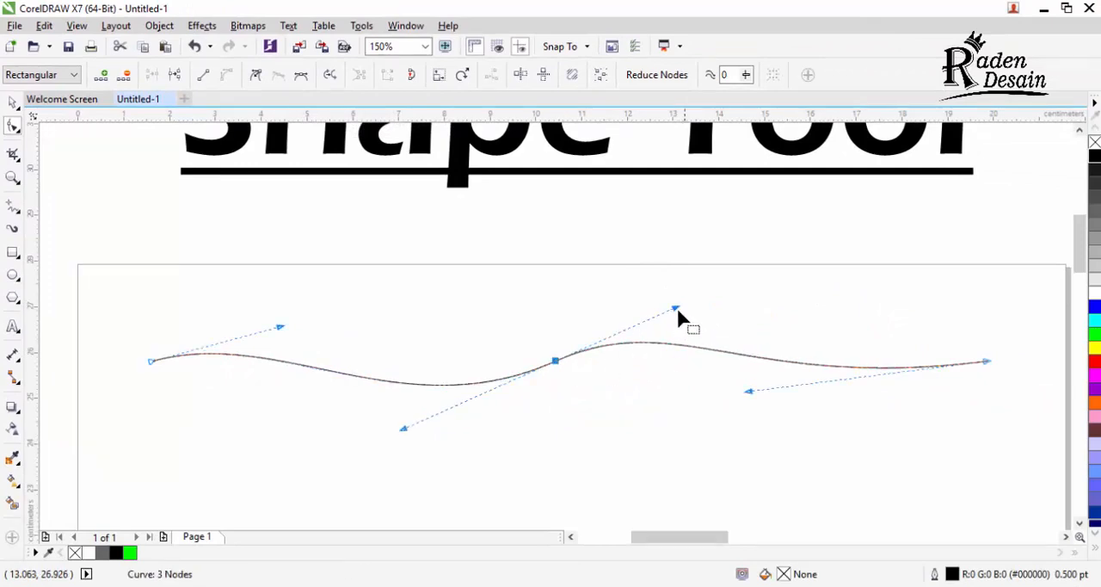
pyautogui.moveTo(677, 310); pyautogui.dragTo(670, 261)
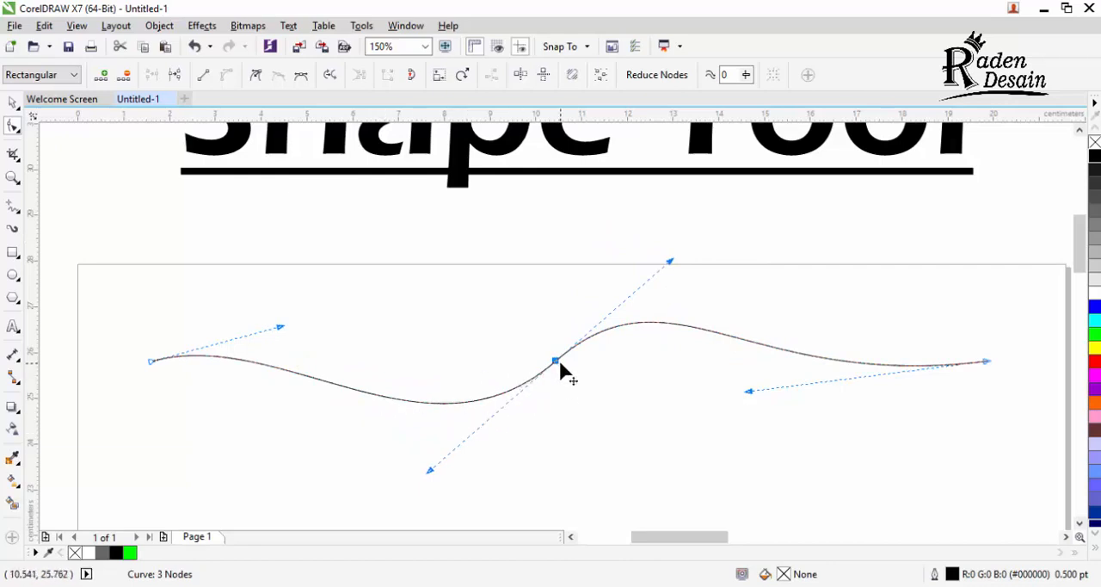
pyautogui.moveTo(671, 261); pyautogui.dragTo(595, 239)
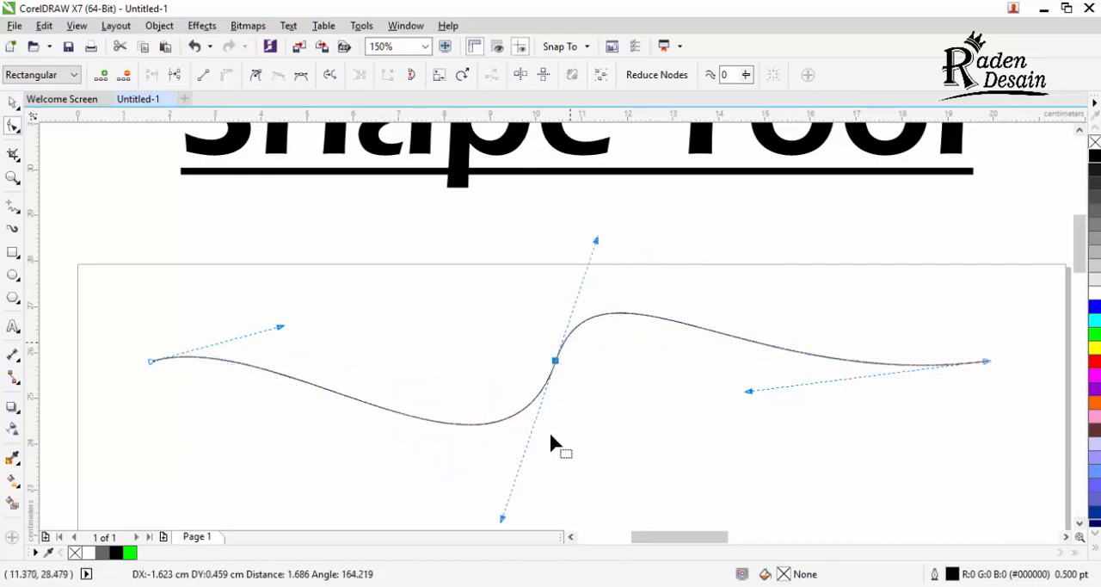
pyautogui.moveTo(503, 519); pyautogui.dragTo(458, 481)
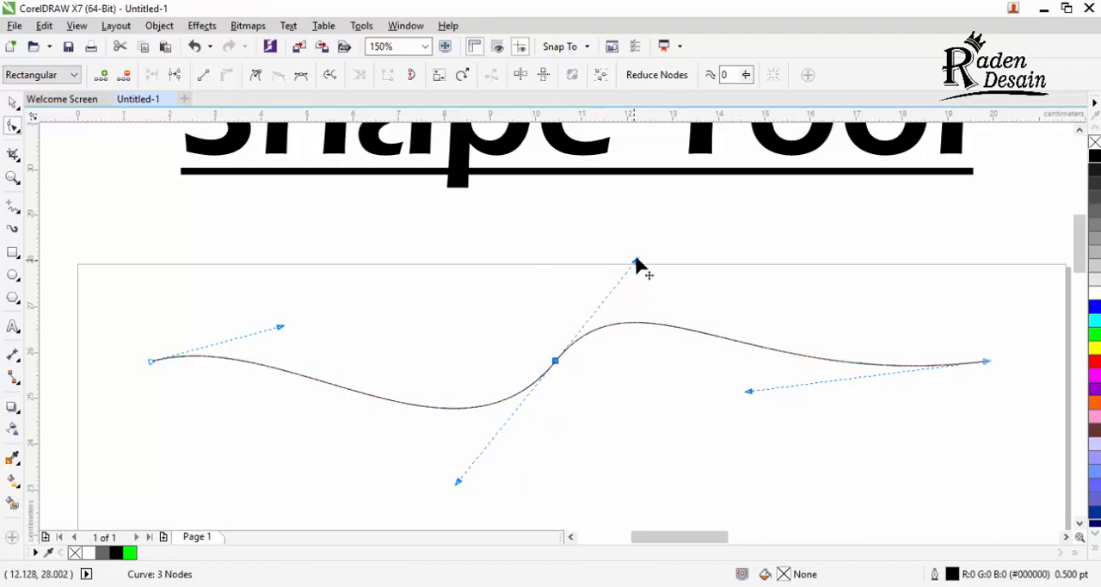
pyautogui.moveTo(634, 259); pyautogui.dragTo(591, 246)
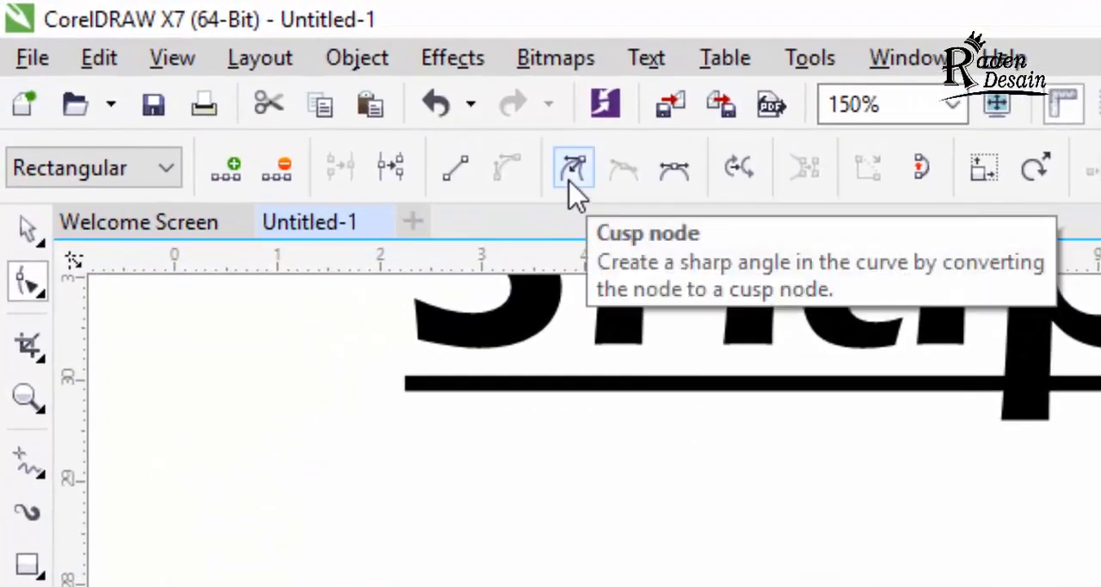
# Step: Make the middle node a cusp and move its two handles independently, and convert it to a symmetrical node
pyautogui.click(571, 171)
pyautogui.moveTo(585, 250); pyautogui.dragTo(448, 248)
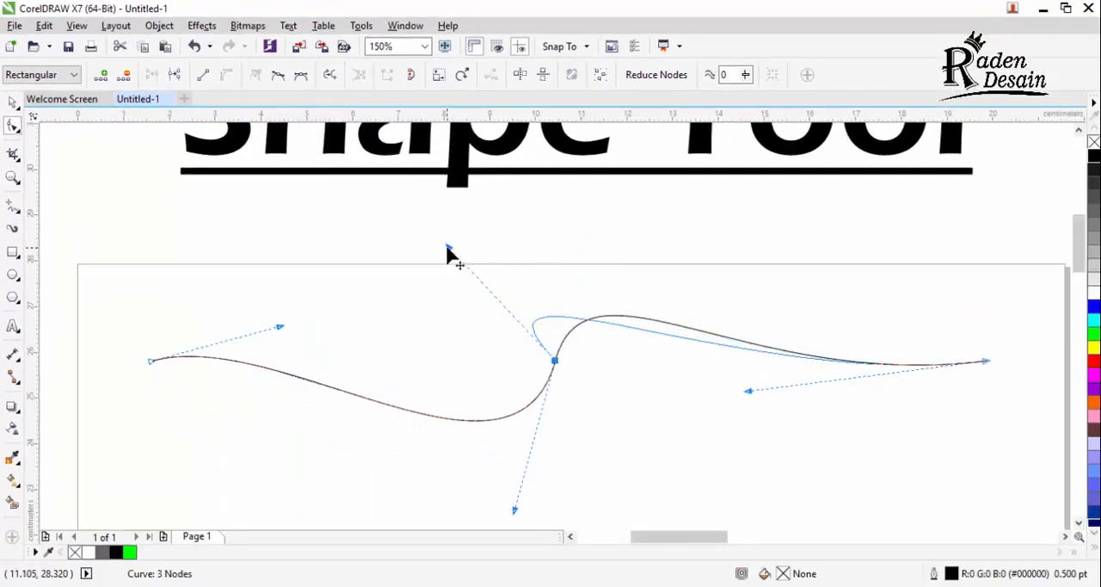
pyautogui.moveTo(515, 510); pyautogui.dragTo(560, 482)
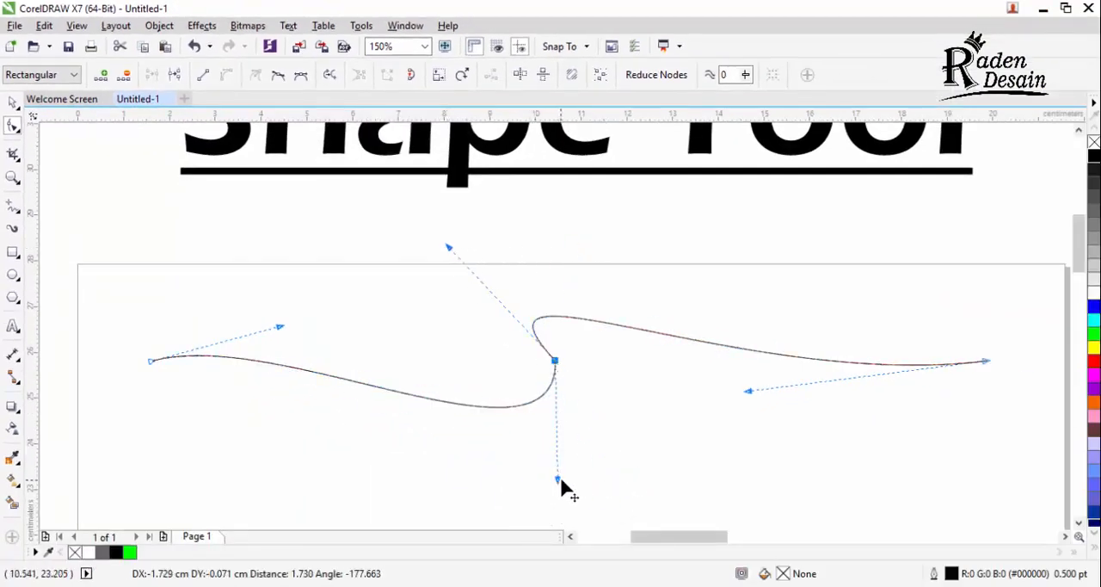
pyautogui.moveTo(448, 247); pyautogui.dragTo(517, 229)
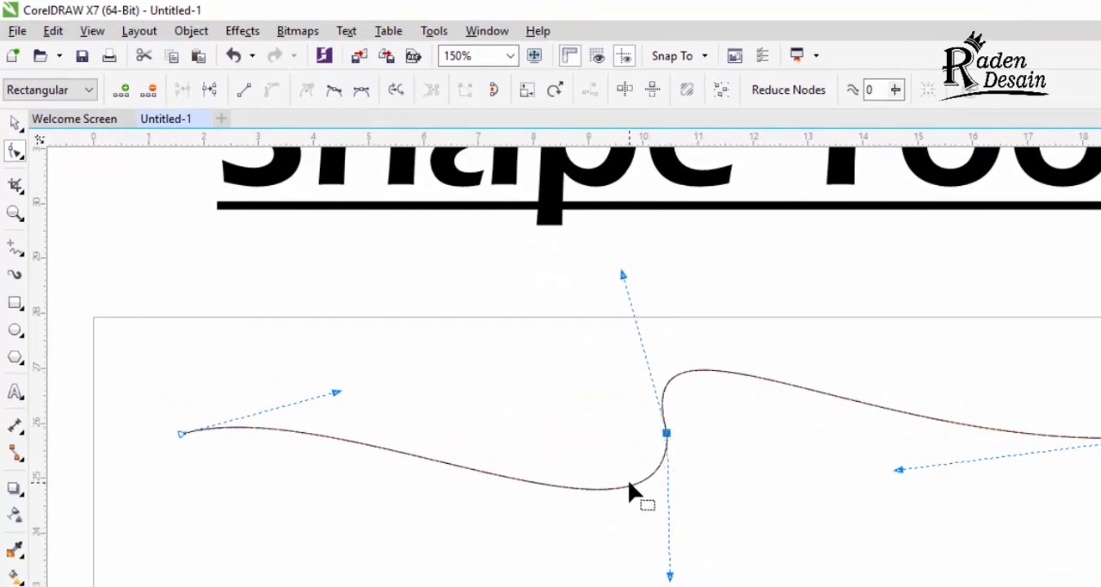
pyautogui.moveTo(670, 574); pyautogui.dragTo(843, 519)
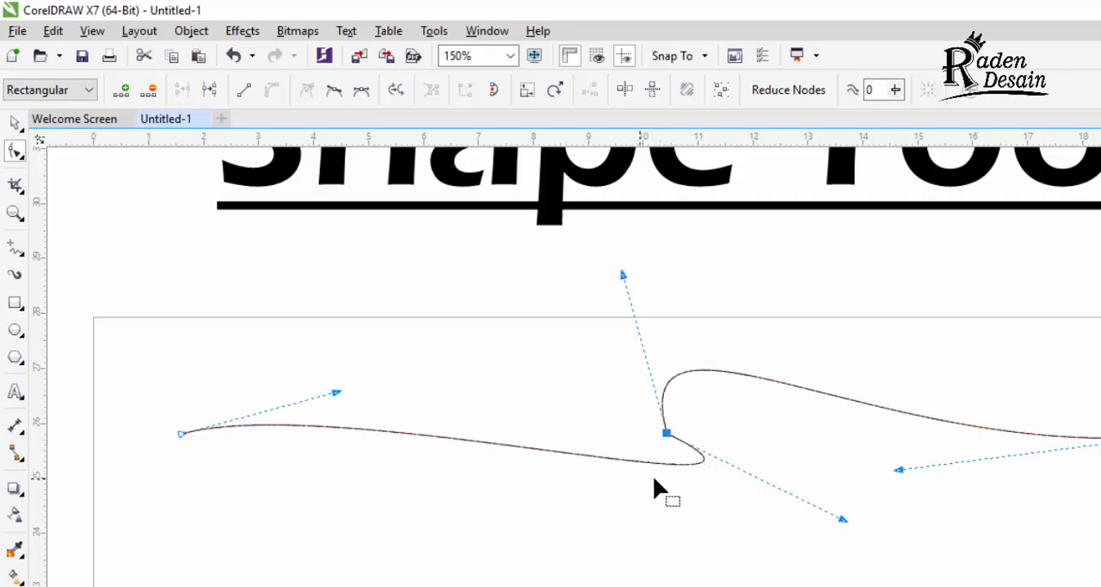
pyautogui.click(361, 91)
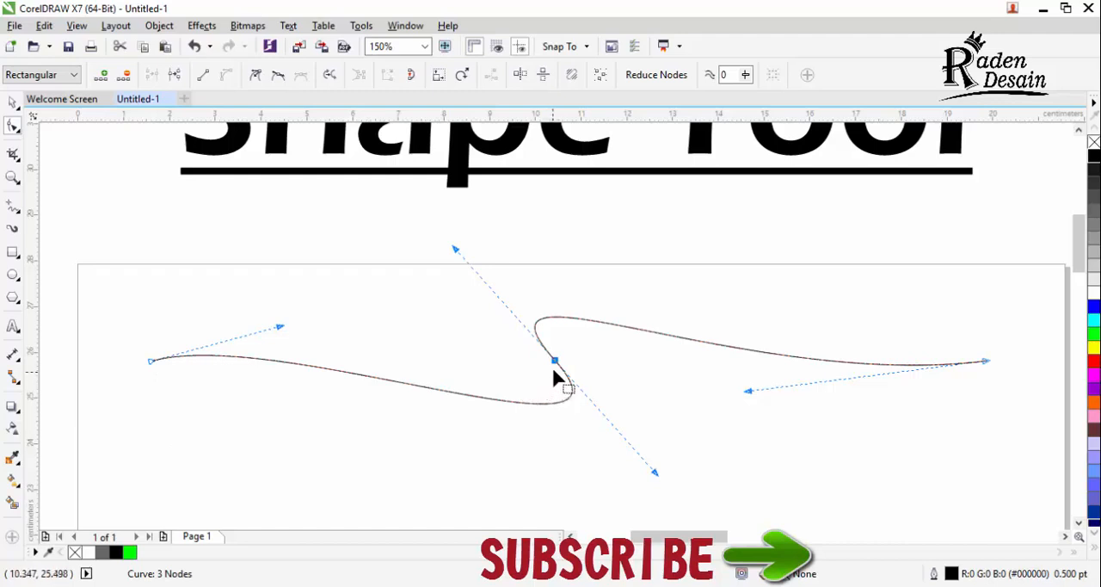
# Step: Try deleting the middle node and the curve's right end node, undoing each deletion
pyautogui.doubleClick(555, 363)
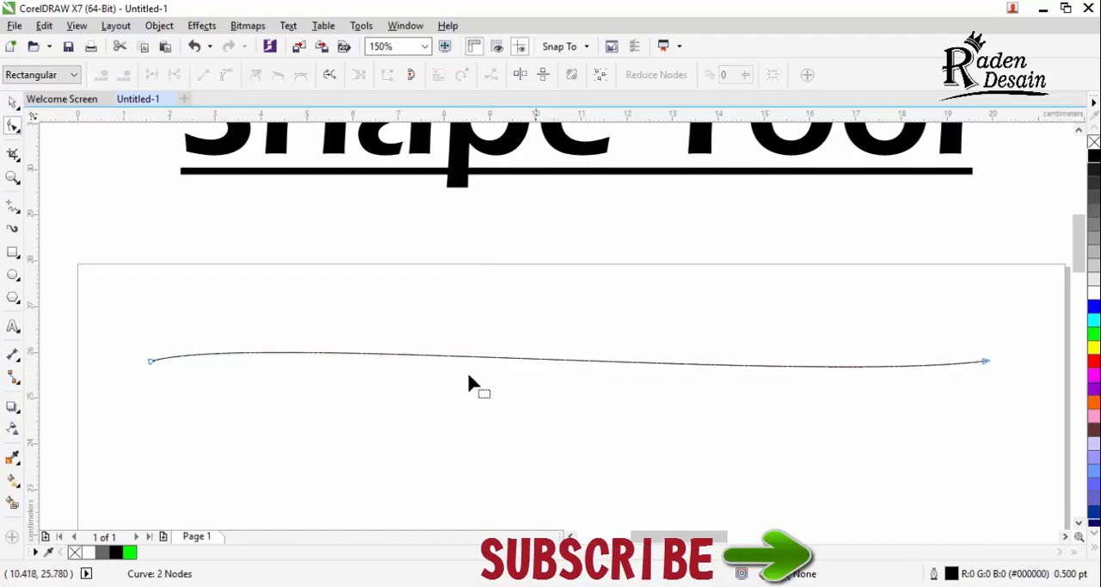
pyautogui.hotkey('ctrl', 'z')
pyautogui.click(985, 361)
pyautogui.press('Delete')
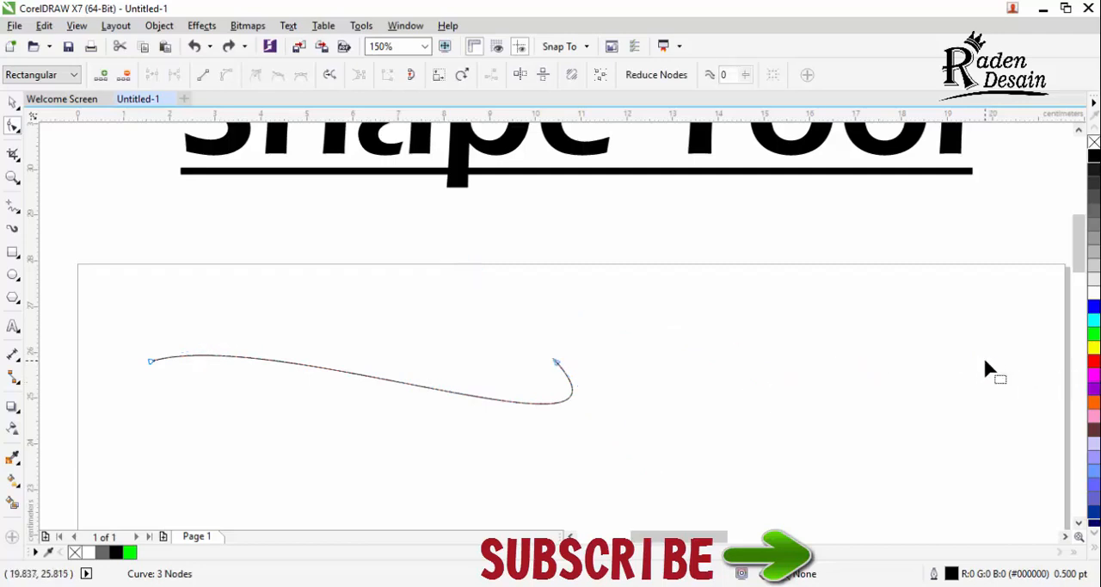
pyautogui.hotkey('ctrl', 'z')
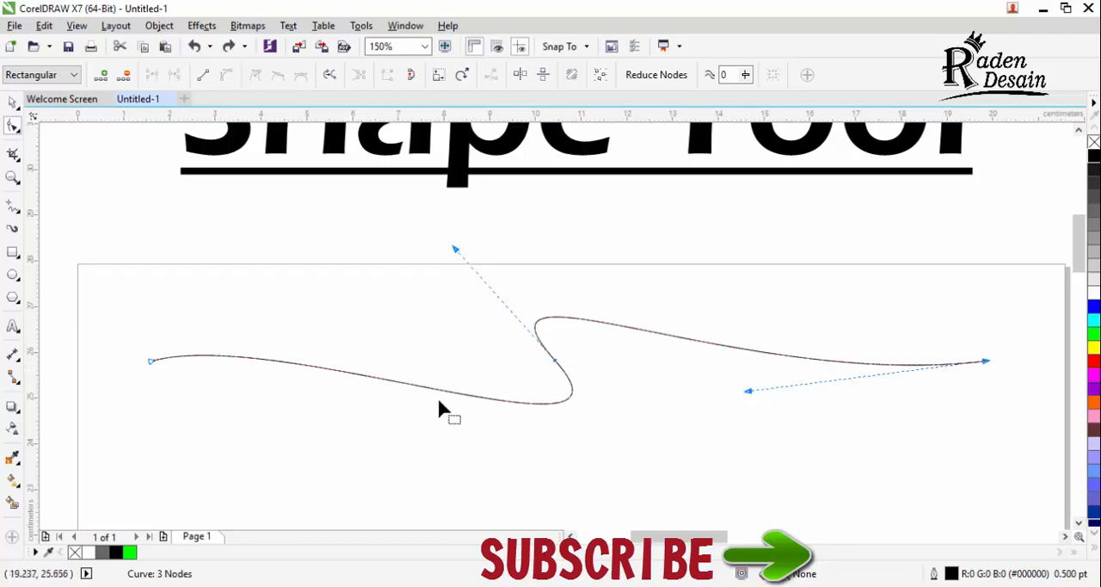
# Step: Flatten the wavy curve back into a straight line between its end nodes
pyautogui.click(205, 79)
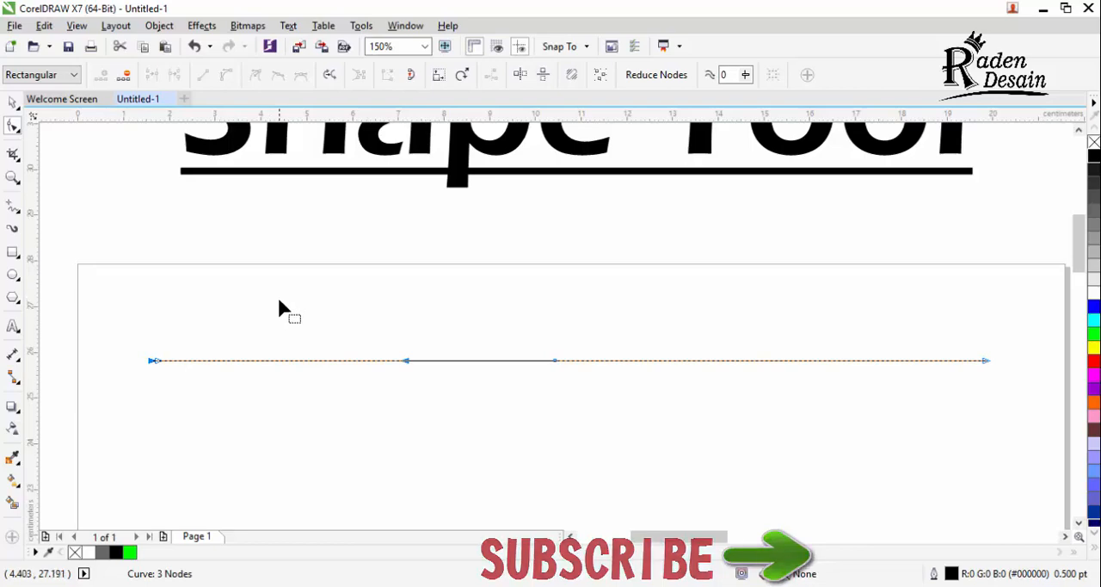
# Step: Select the black head silhouette and examine the green outline traced around the face in the profile photo
pyautogui.scroll(-4, 279, 298)
pyautogui.scroll(3, 517, 322)
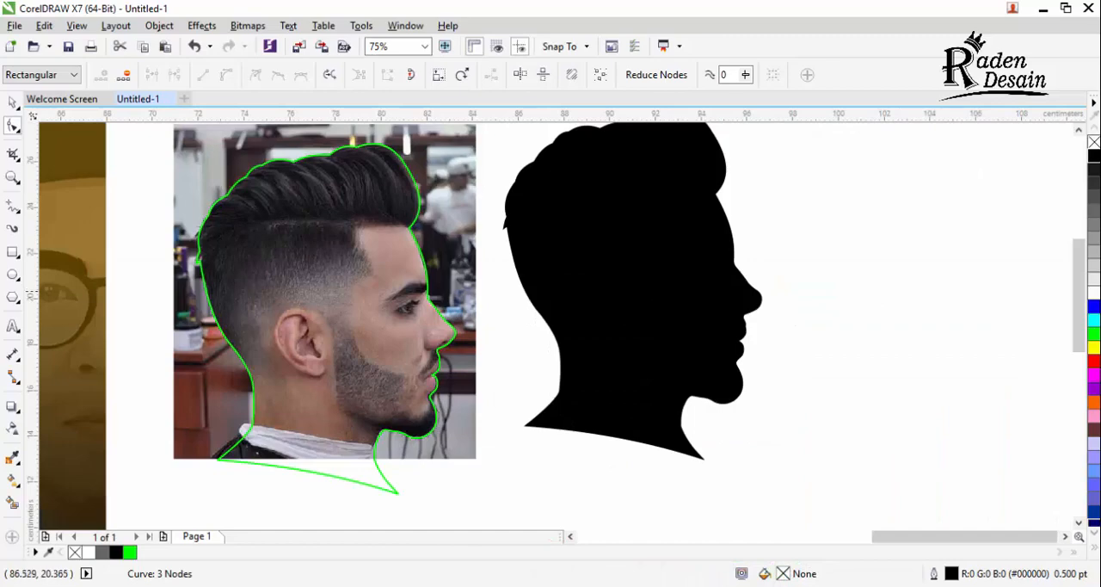
pyautogui.click(606, 287)
pyautogui.press('space')
pyautogui.scroll(-1, 598, 302)
pyautogui.scroll(1, 495, 293)
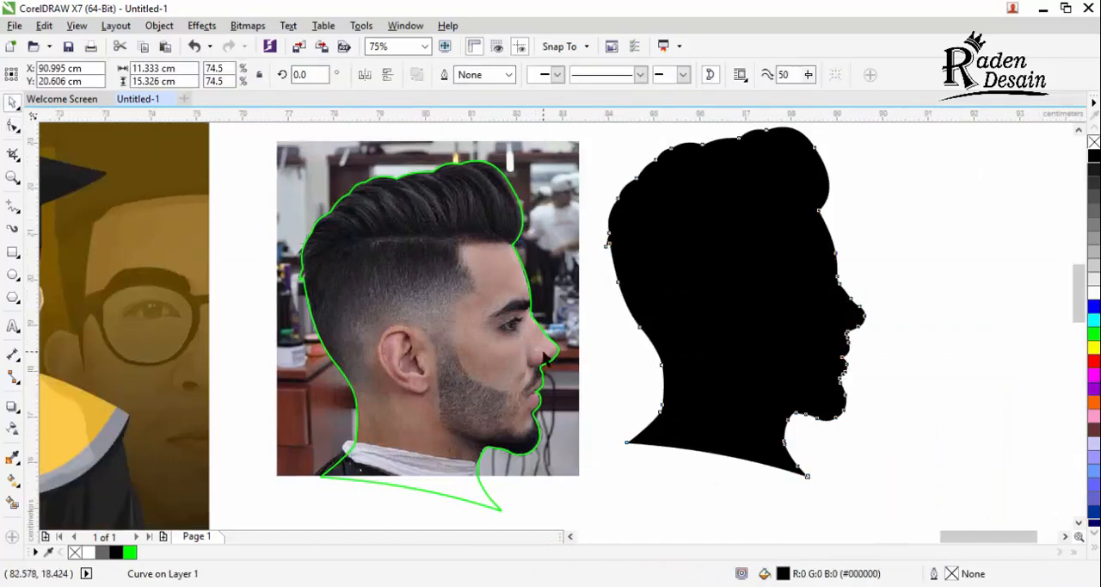
pyautogui.scroll(3, 544, 353)
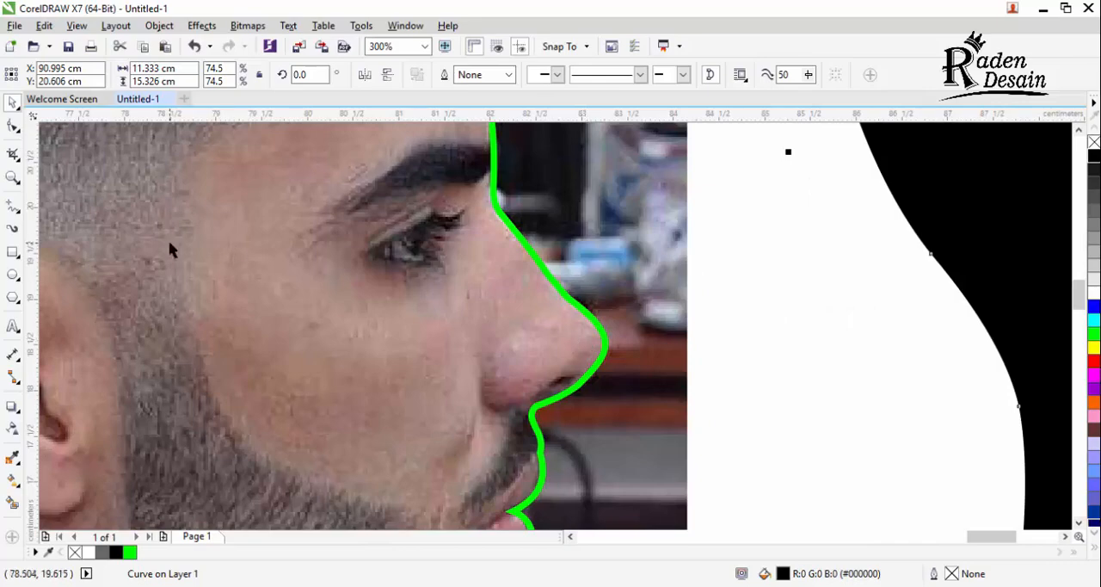
pyautogui.scroll(-2, 473, 280)
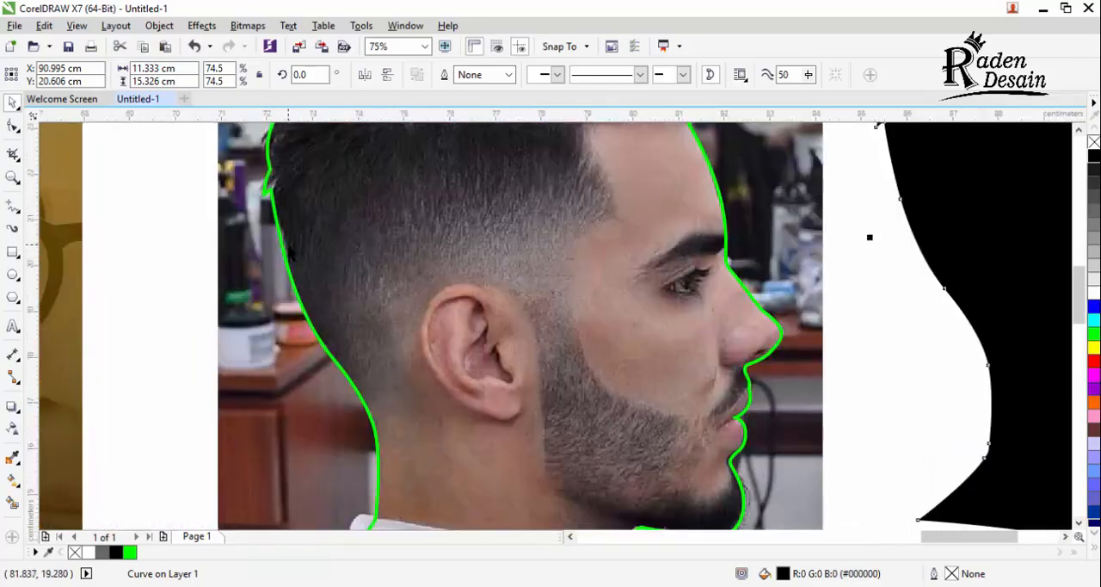
# Step: Select the green outline on the profile photo and delete the pointed notch node at the back of the hair
pyautogui.scroll(-1, 303, 242)
pyautogui.scroll(3, 269, 179)
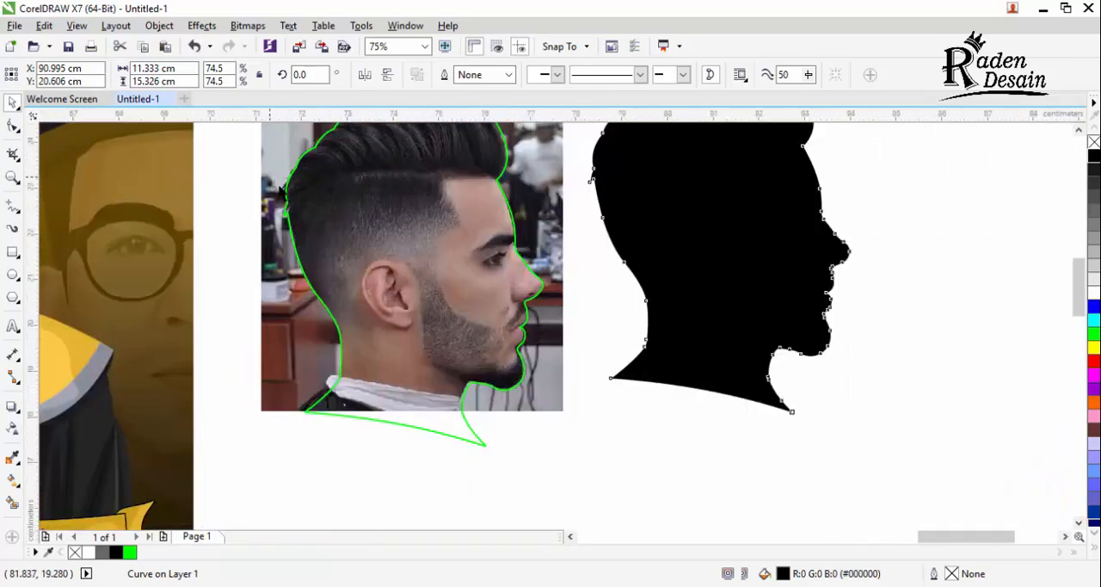
pyautogui.click(336, 265)
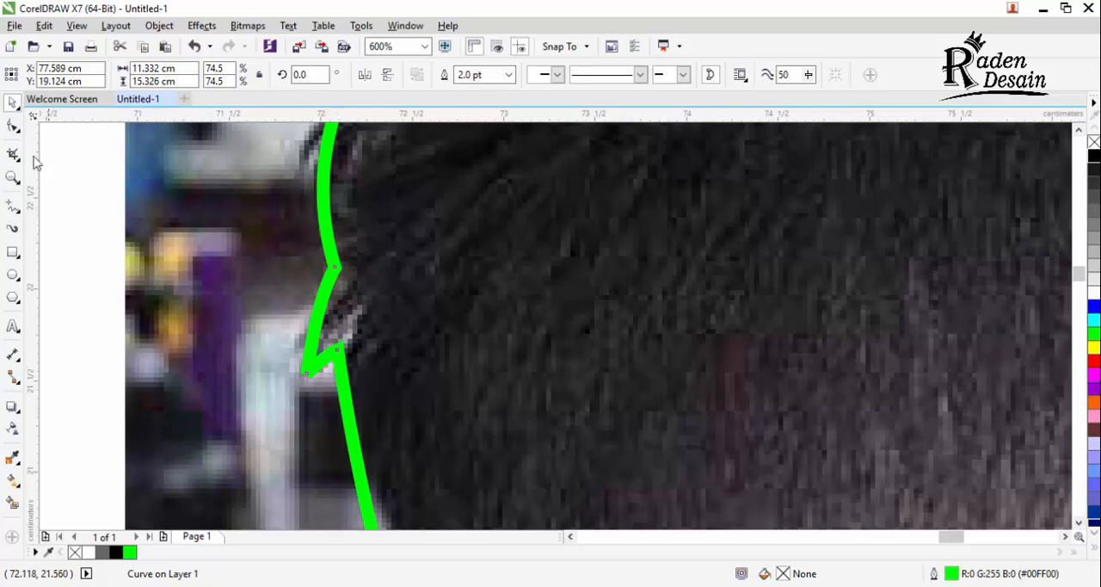
pyautogui.click(13, 125)
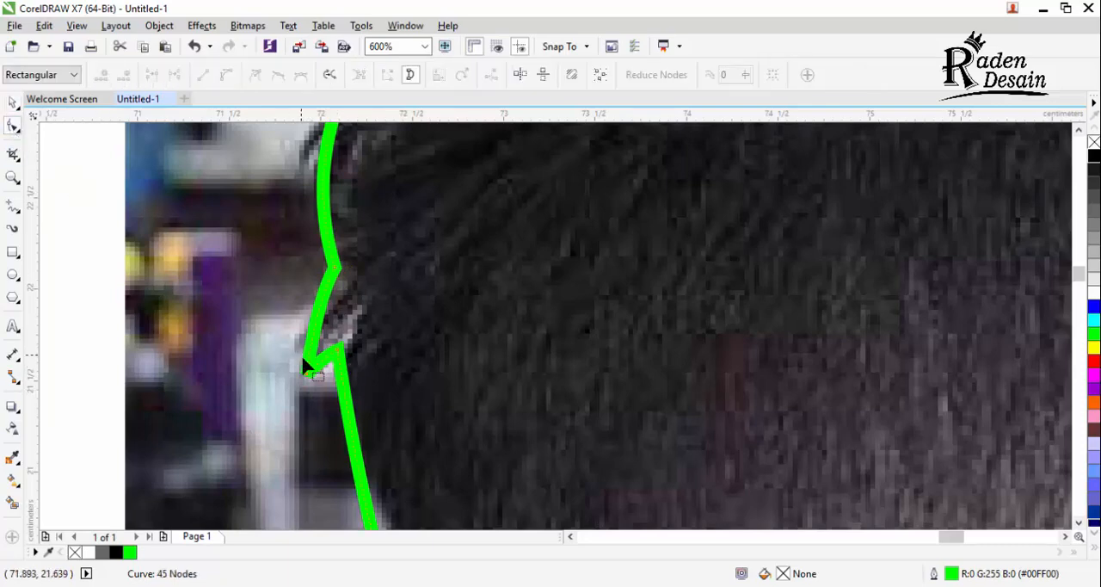
pyautogui.moveTo(308, 364); pyautogui.dragTo(307, 372)
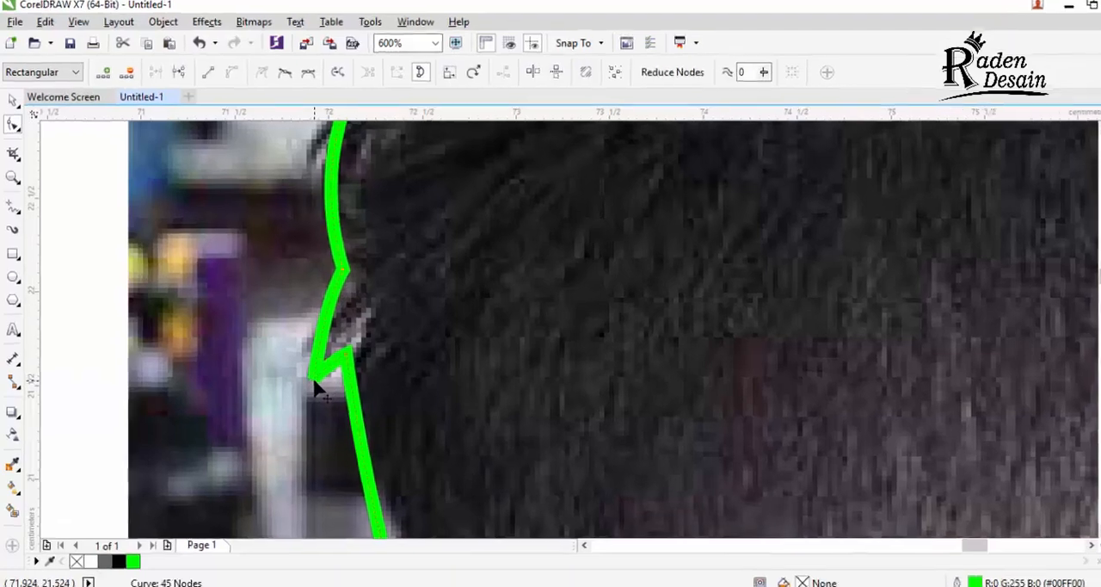
pyautogui.doubleClick(307, 373)
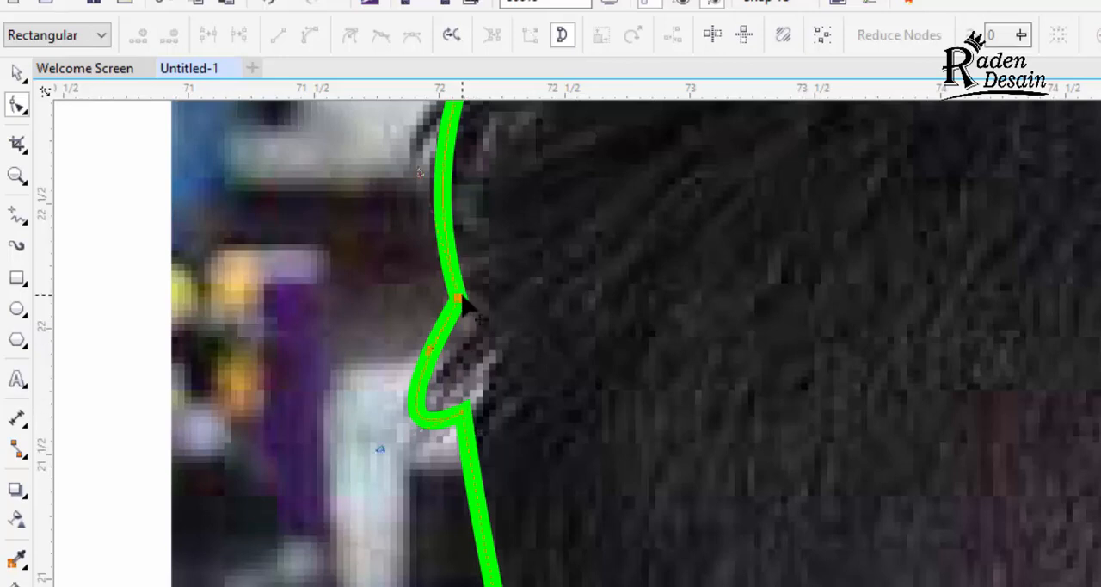
# Step: Adjust the curve handles around the deleted notch so the outline runs smoothly along the back of the head
pyautogui.click(460, 303)
pyautogui.moveTo(372, 308); pyautogui.dragTo(458, 298)
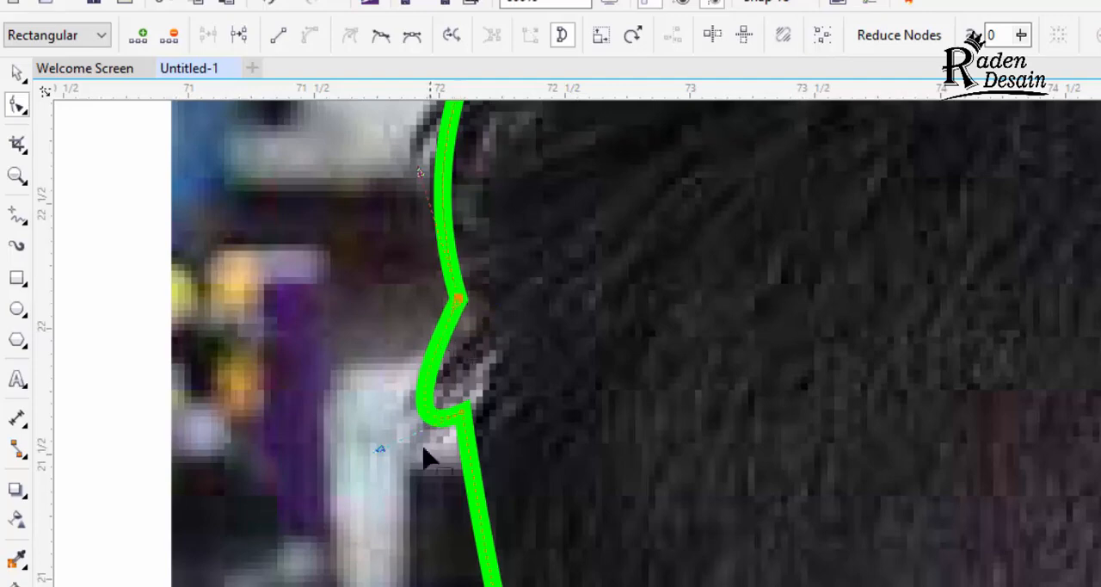
pyautogui.moveTo(379, 449); pyautogui.dragTo(462, 421)
pyautogui.scroll(-5, 465, 421)
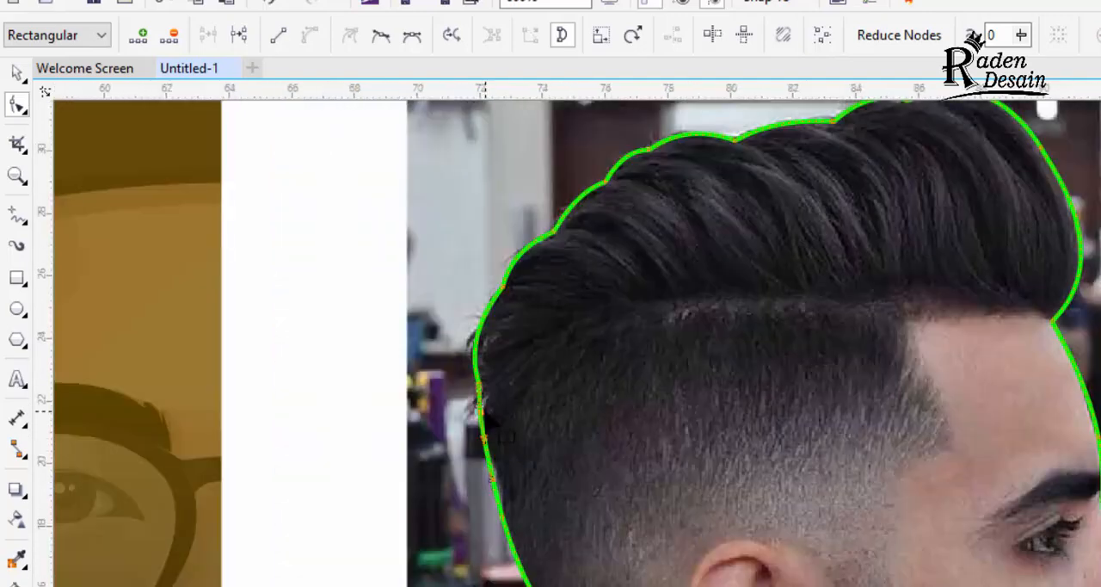
# Step: Add a node on the crest of the hair outline and delete the two notch nodes just before it
pyautogui.scroll(-3, 486, 421)
pyautogui.scroll(8, 693, 295)
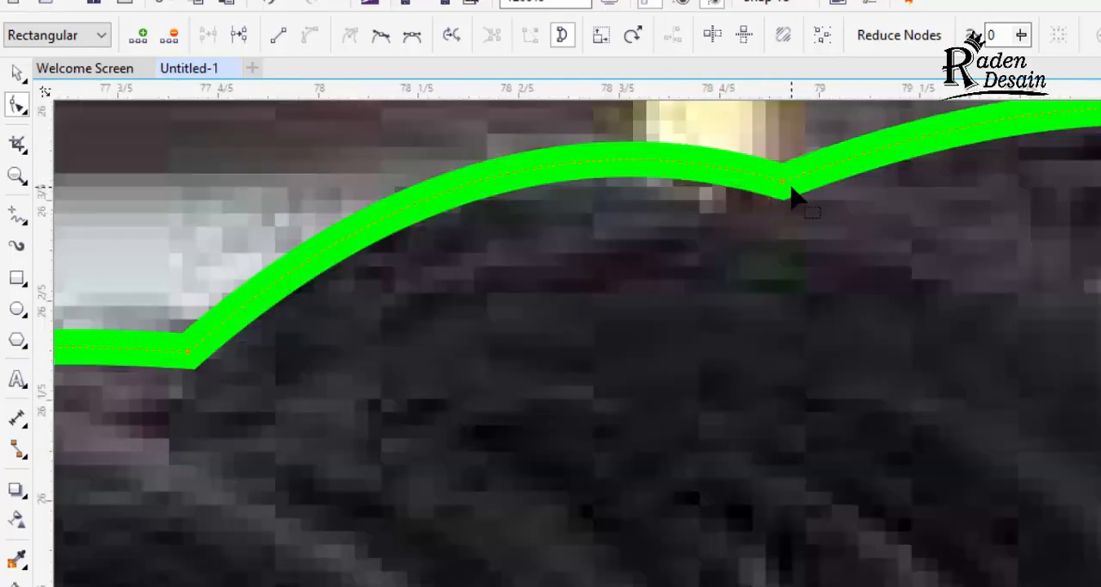
pyautogui.scroll(-2, 791, 194)
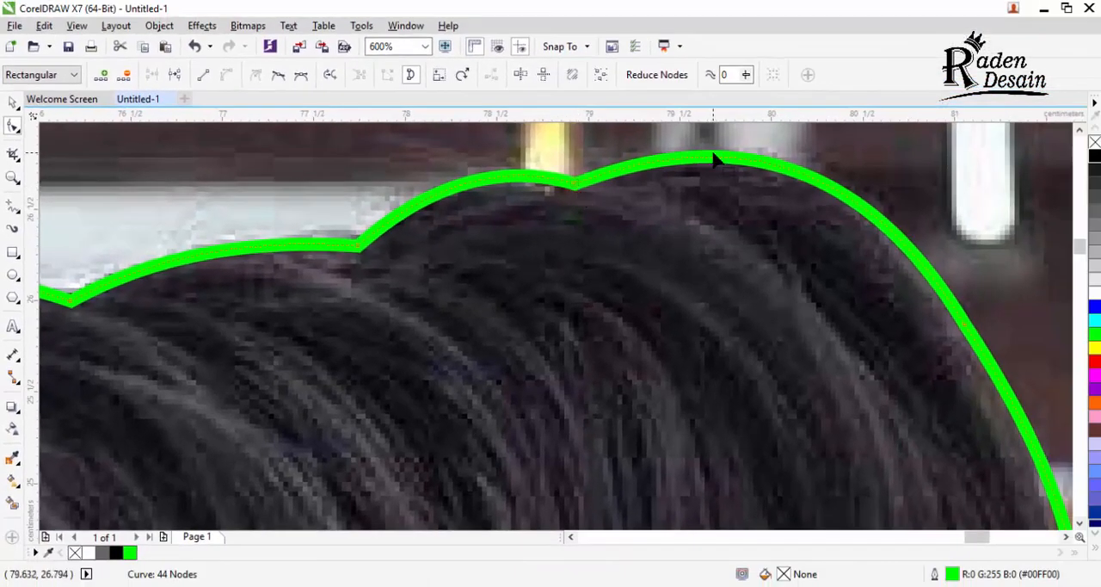
pyautogui.click(721, 157)
pyautogui.doubleClick(574, 184)
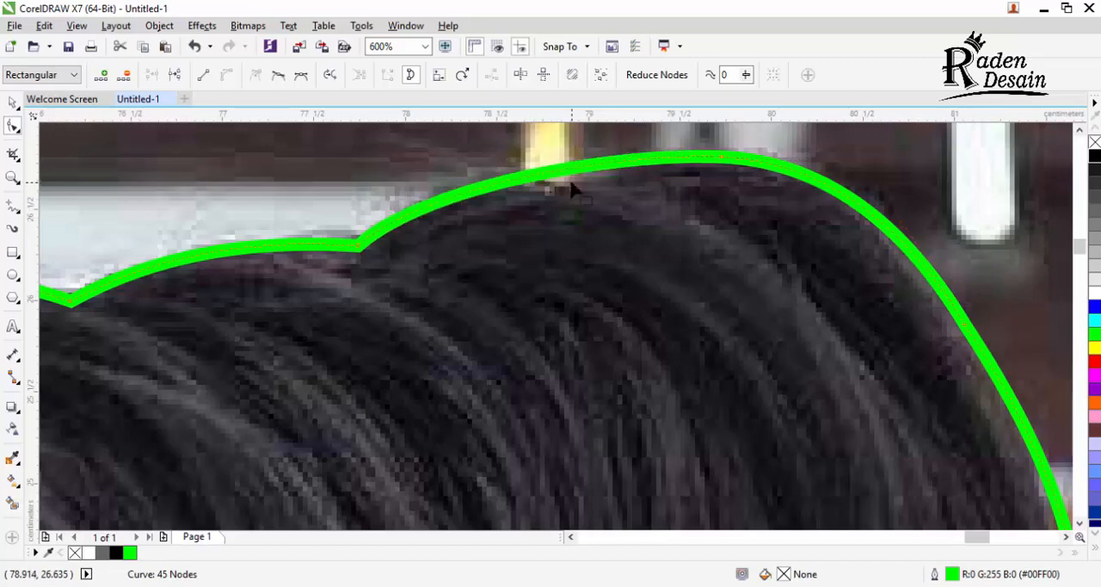
pyautogui.doubleClick(358, 250)
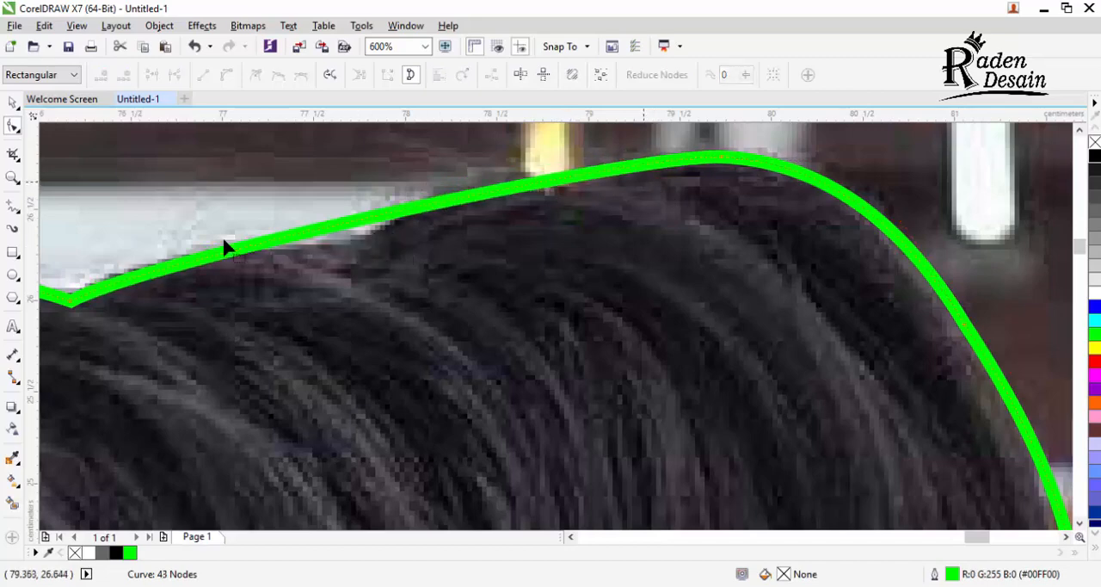
pyautogui.scroll(-2, 356, 252)
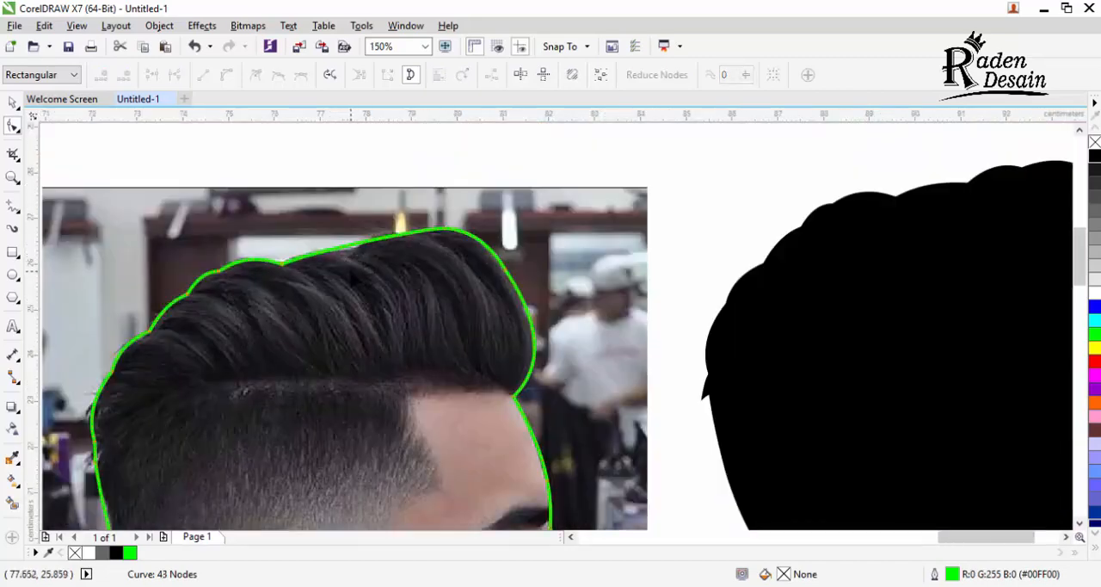
# Step: Undo the last node deletion on the hair outline and switch back to the Pick tool
pyautogui.press('z')
pyautogui.hotkey('ctrl', 'z')
pyautogui.hotkey('ctrl', 'z')
pyautogui.click(13, 104)
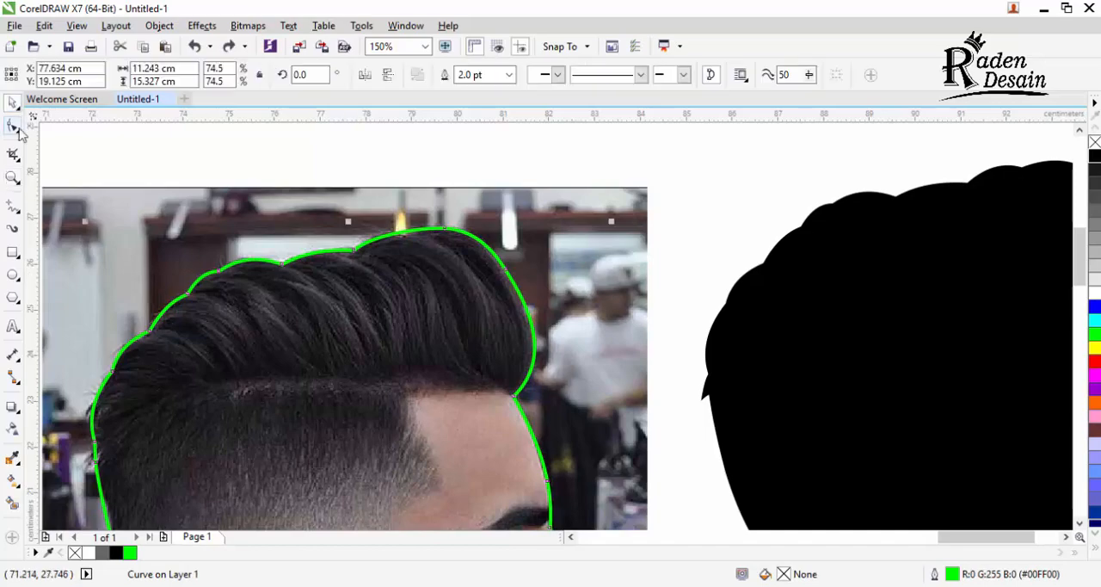
# Step: Select the entire graduation portrait and give its shapes a black outline
pyautogui.scroll(-3, 494, 233)
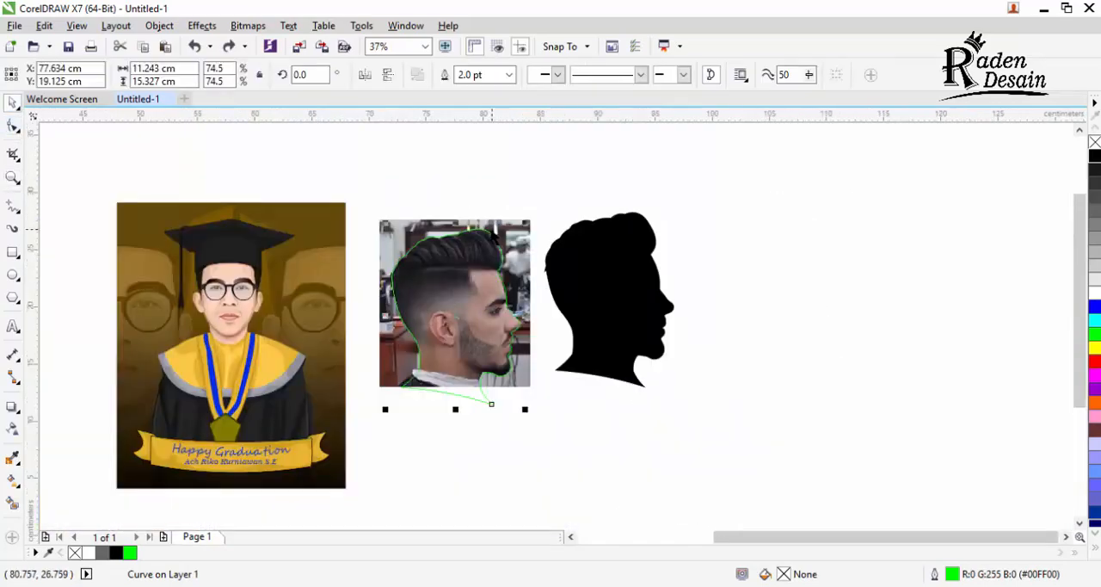
pyautogui.scroll(3, 159, 324)
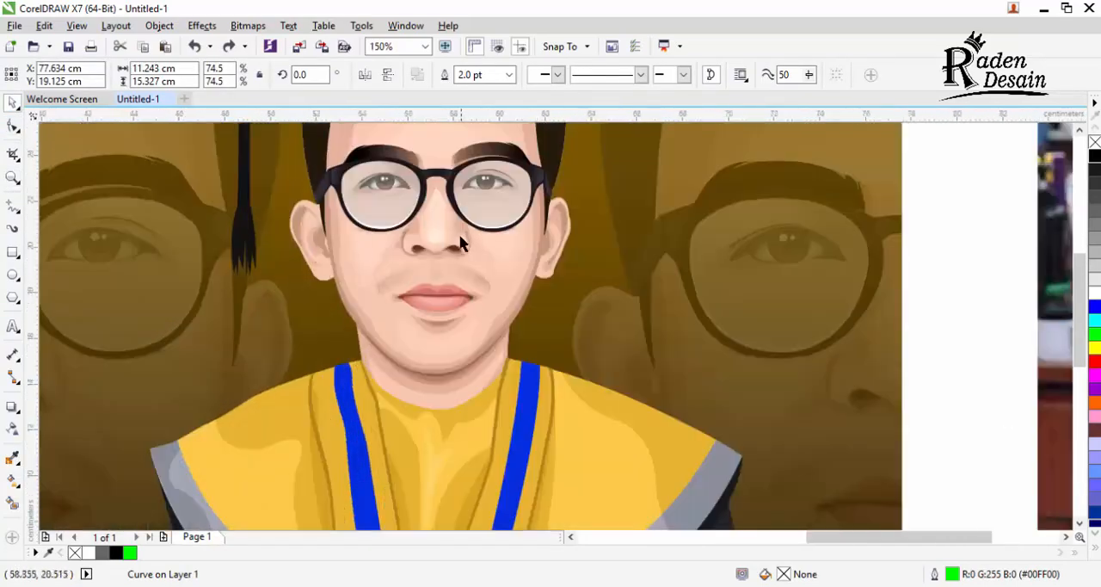
pyautogui.scroll(-3, 460, 244)
pyautogui.scroll(3, 471, 247)
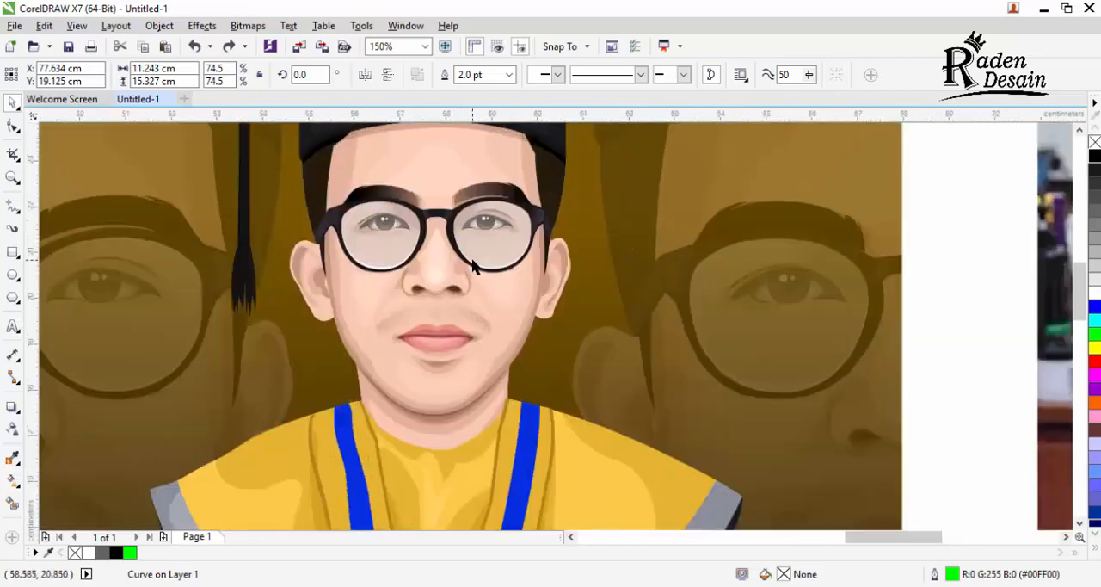
pyautogui.scroll(-3, 471, 265)
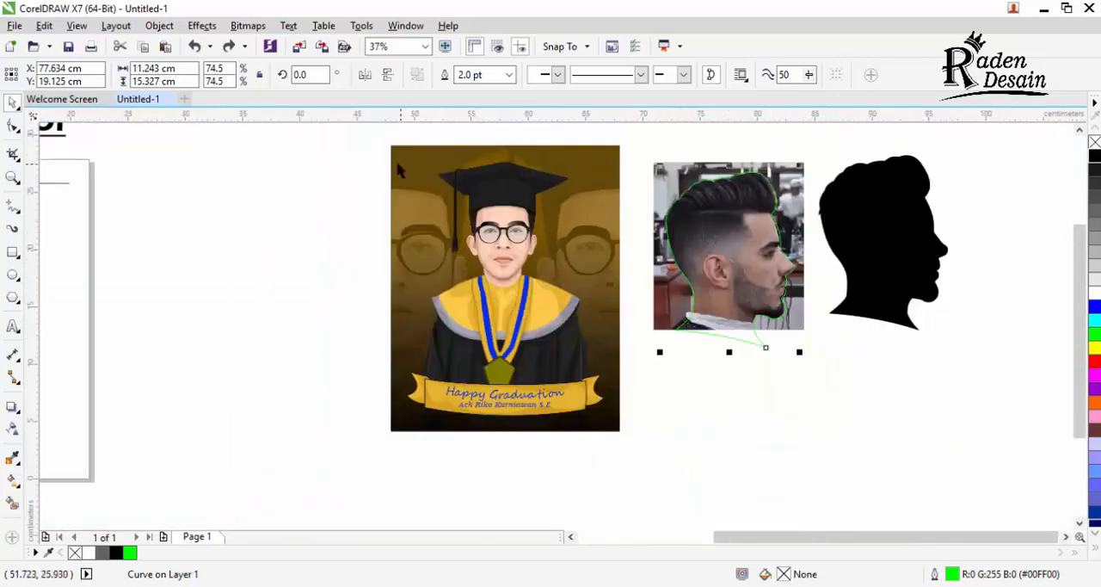
pyautogui.moveTo(372, 150); pyautogui.dragTo(629, 432)
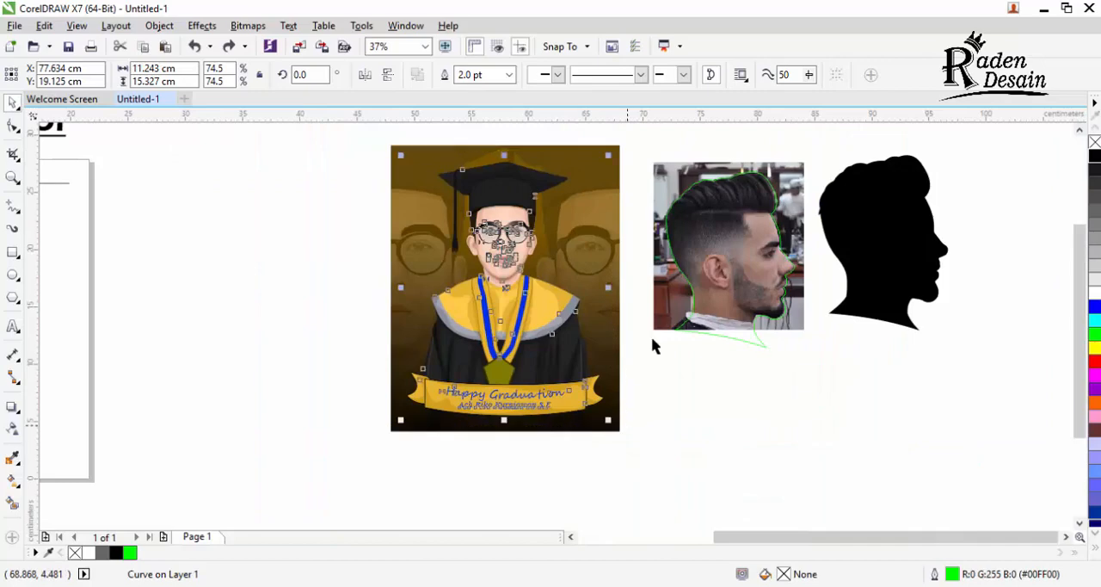
pyautogui.rightClick(1094, 158)
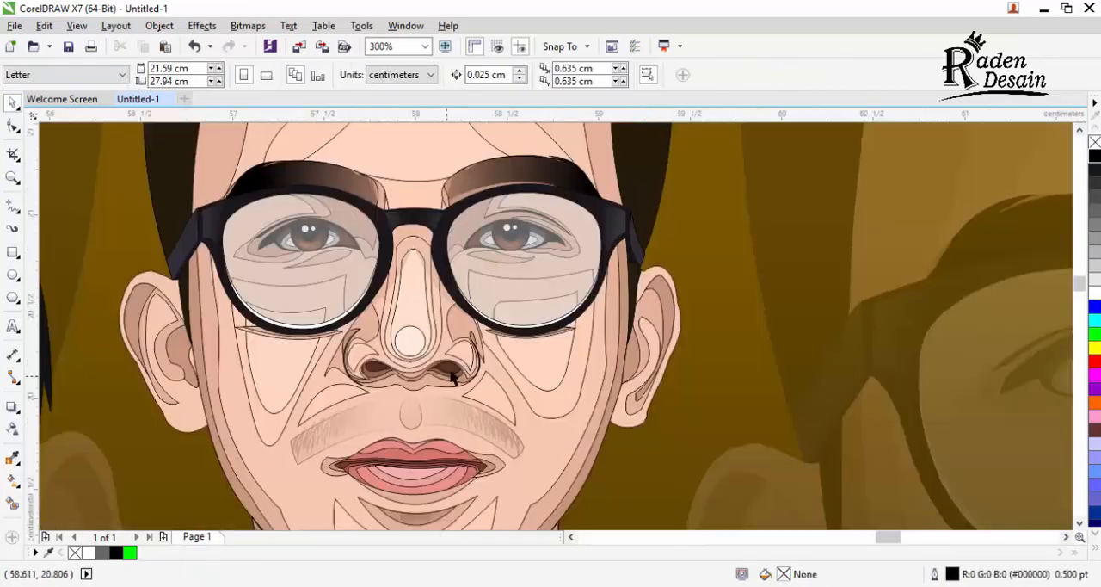
# Step: Reshape the portrait's face shape with the Shape tool, pulling the left earlobe's node downward and adjusting a handle to round the lobe
pyautogui.scroll(1, 451, 373)
pyautogui.scroll(-1, 580, 320)
pyautogui.scroll(-1, 411, 376)
pyautogui.scroll(-2, 319, 401)
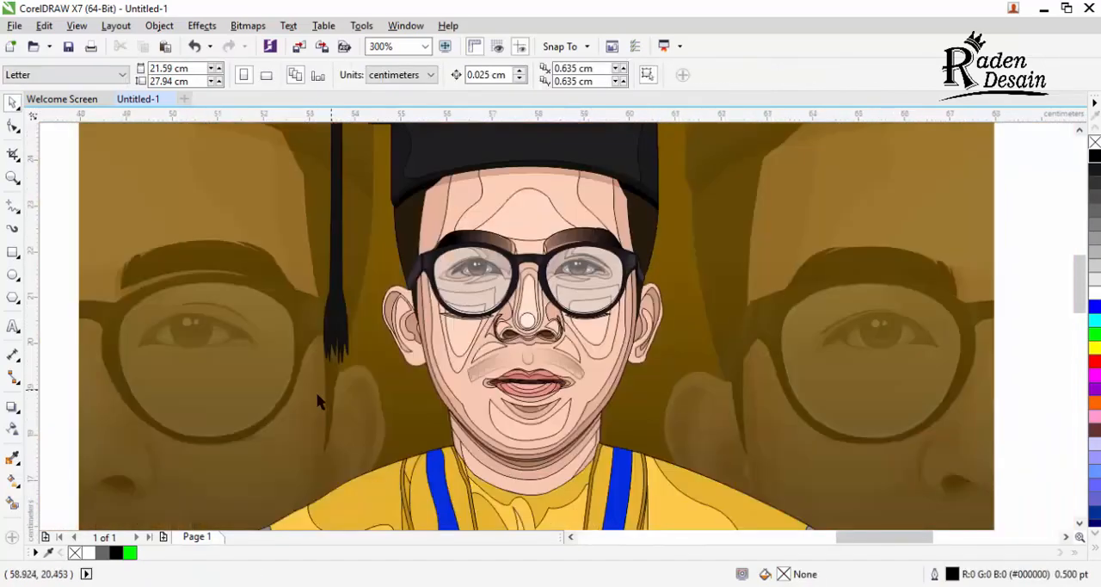
pyautogui.scroll(4, 413, 369)
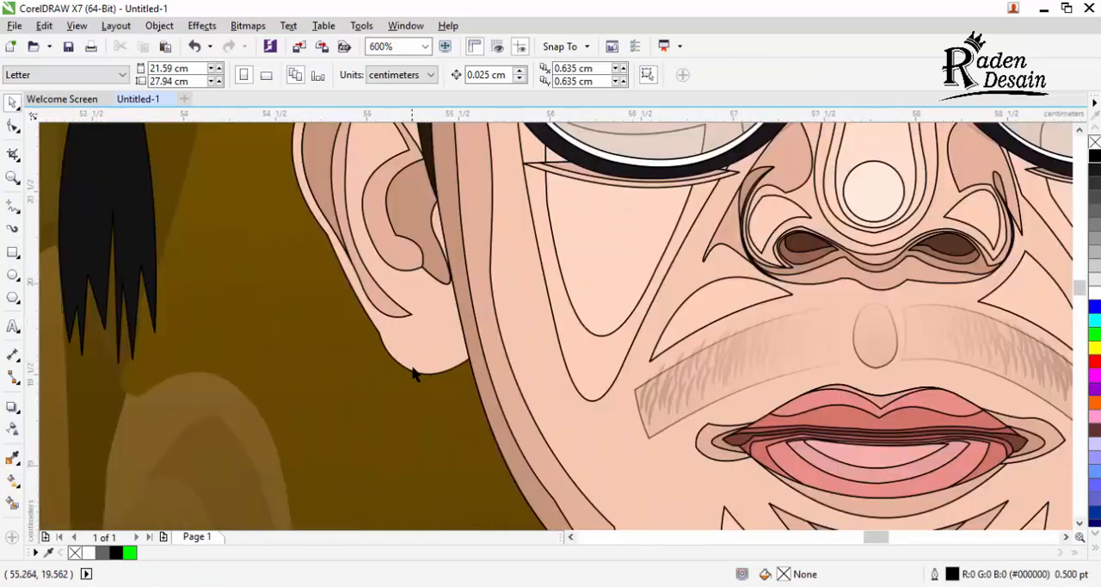
pyautogui.click(415, 367)
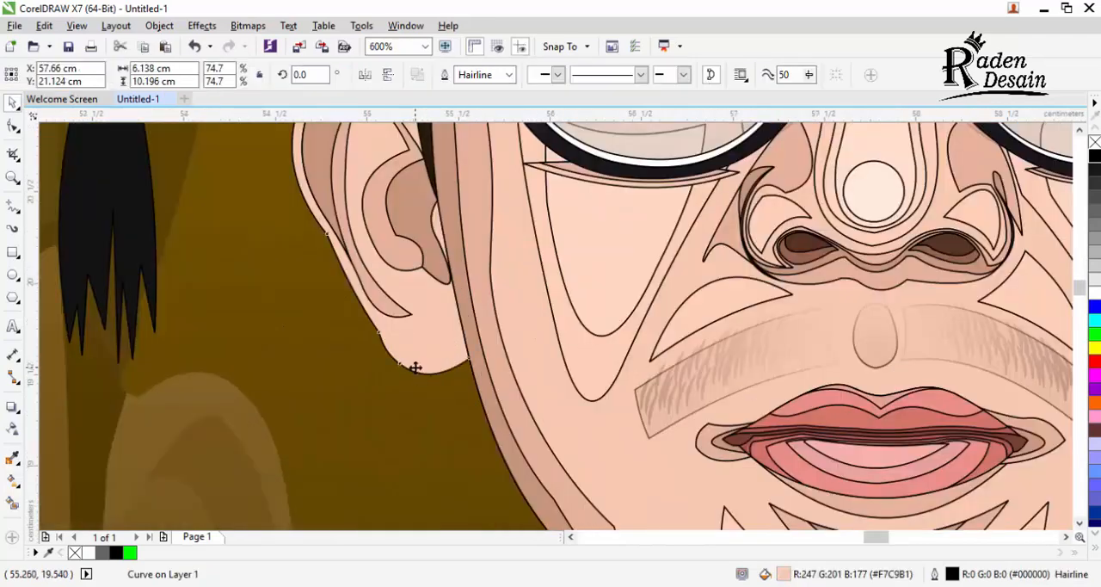
pyautogui.click(12, 126)
pyautogui.scroll(2, 383, 379)
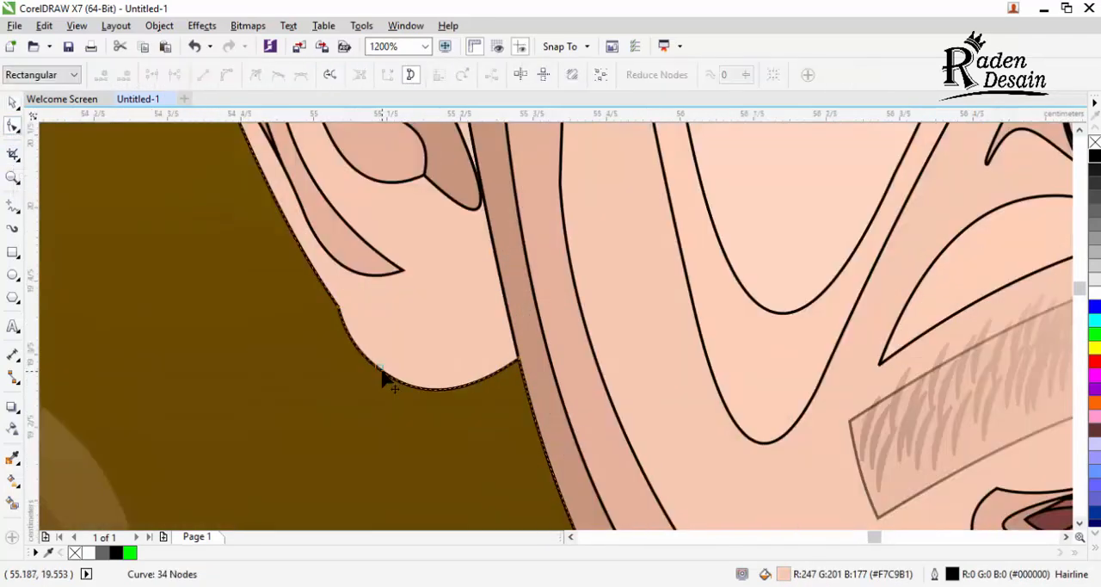
pyautogui.moveTo(382, 374); pyautogui.dragTo(393, 423)
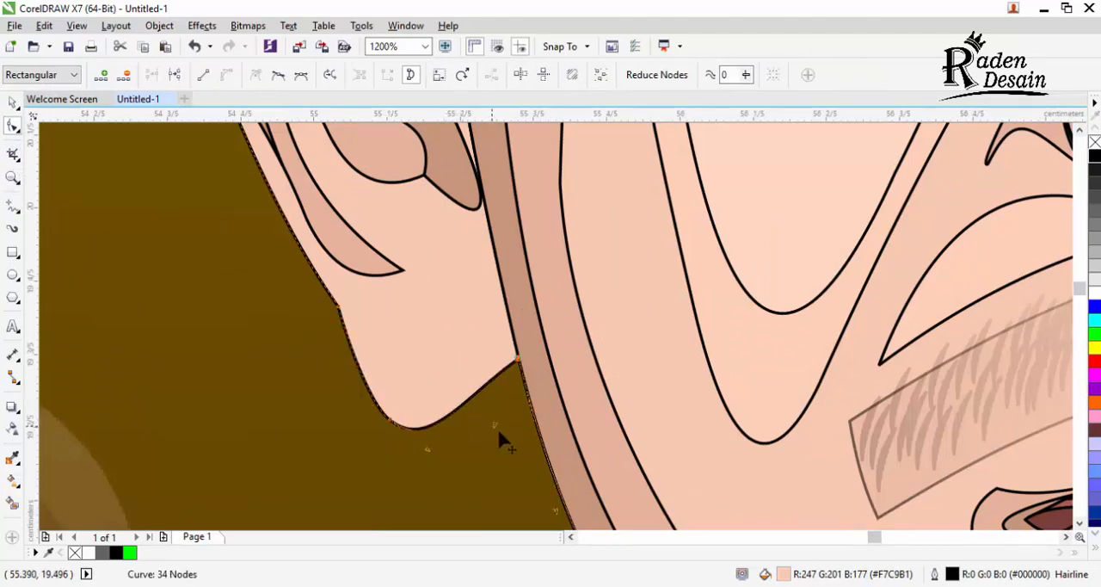
pyautogui.moveTo(498, 433); pyautogui.dragTo(507, 443)
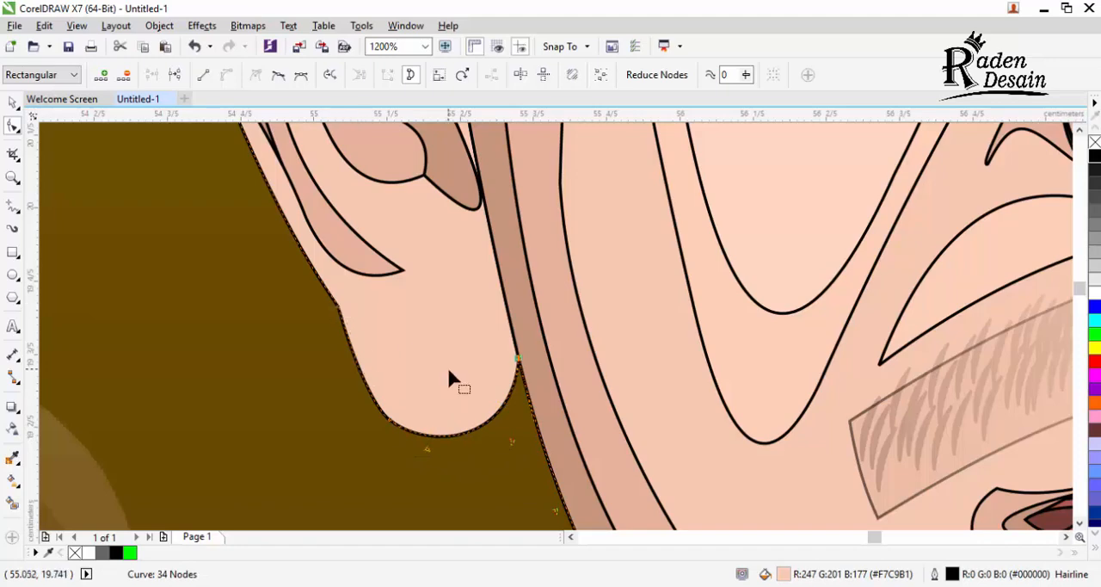
pyautogui.scroll(-2, 444, 368)
pyautogui.scroll(-2, 444, 368)
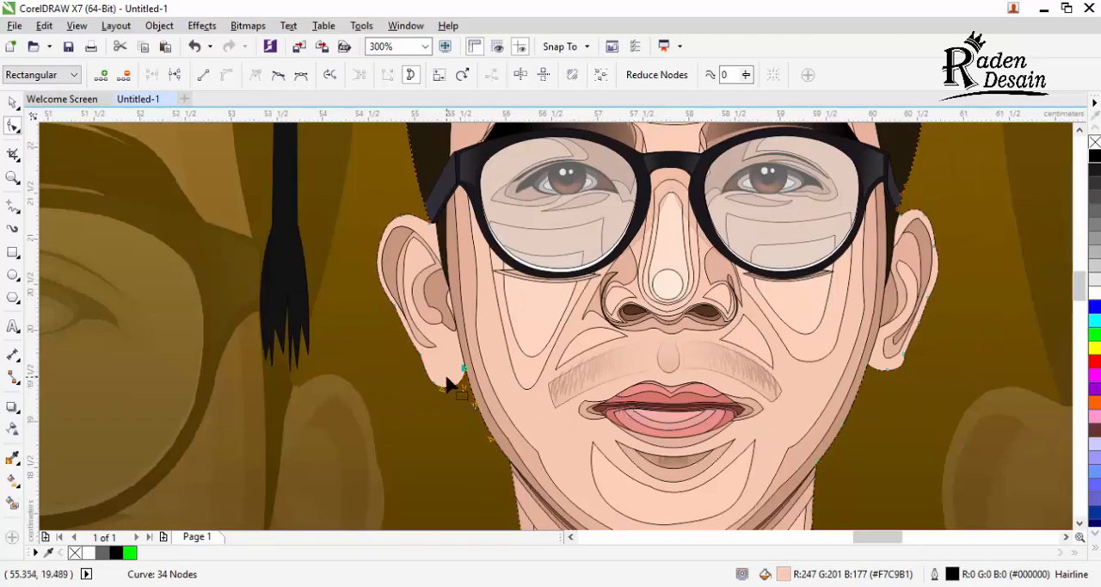
pyautogui.scroll(1, 447, 384)
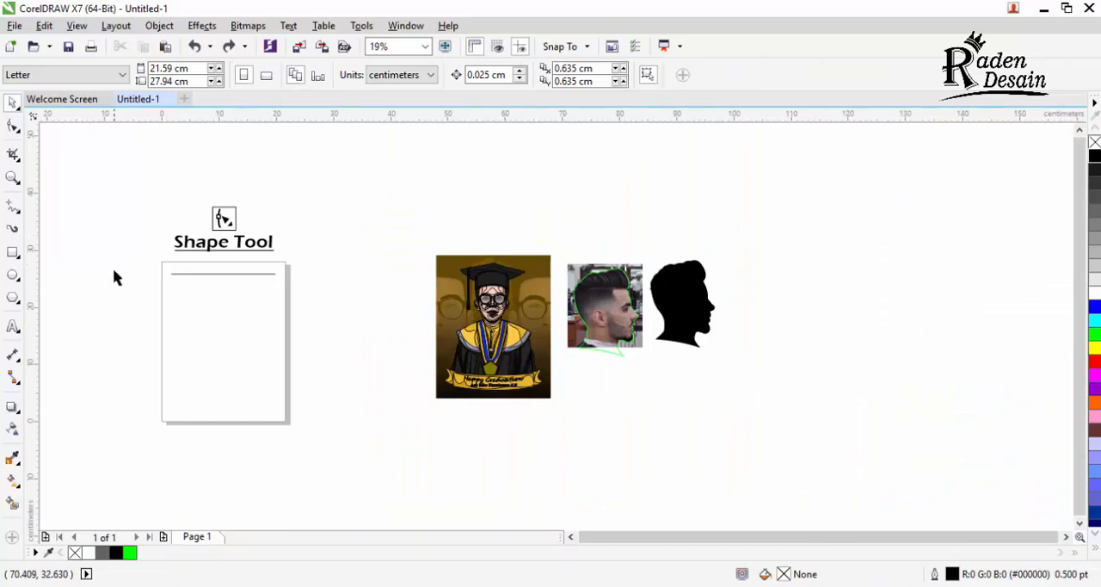
# Step: Draw a rectangle about 13.7 cm wide and 6.3 cm high on the page below the straight line
pyautogui.click(13, 253)
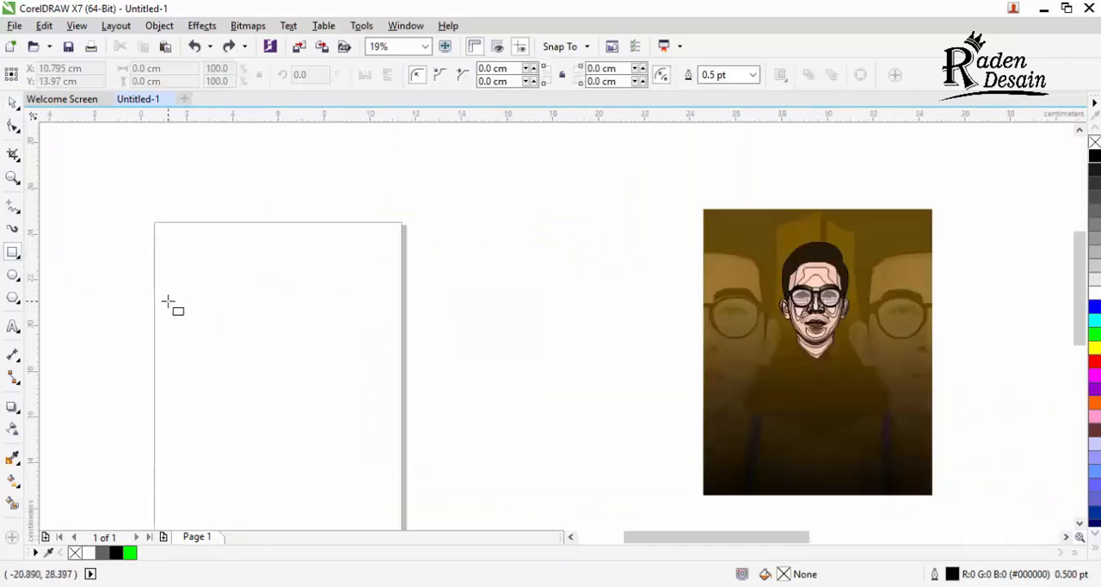
pyautogui.moveTo(178, 259); pyautogui.dragTo(493, 403)
pyautogui.scroll(-1, 597, 393)
pyautogui.scroll(1, 453, 390)
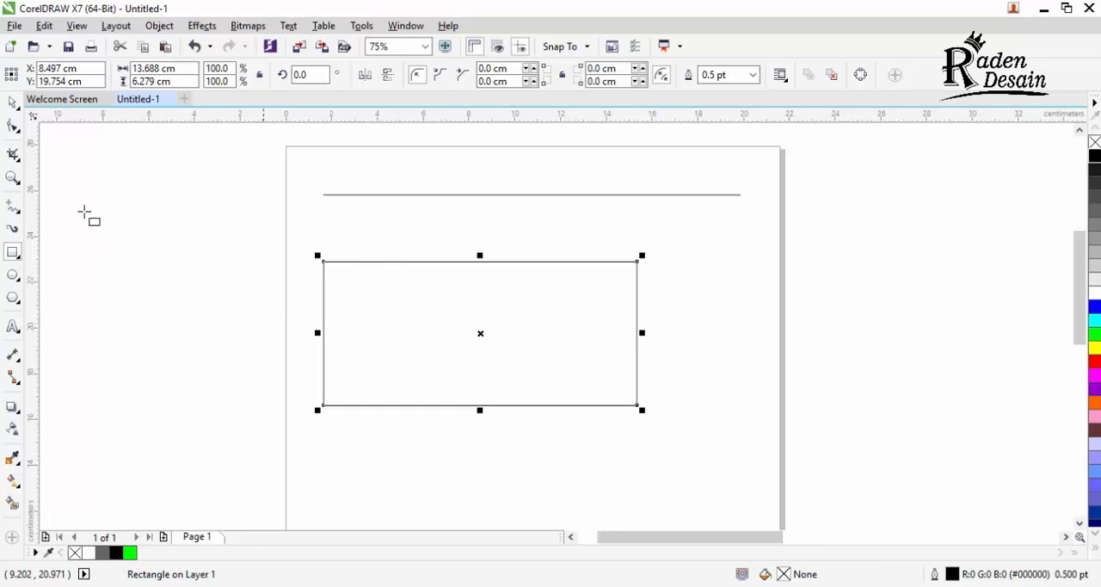
# Step: Round all four corners of the rectangle with the Shape tool to a radius of about 1.6 cm
pyautogui.click(13, 126)
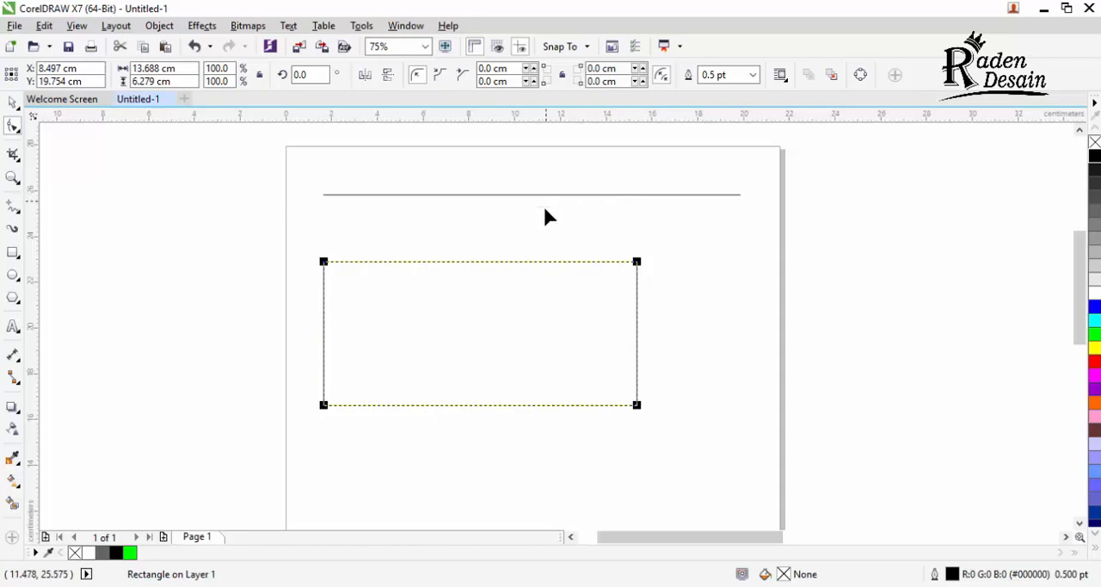
pyautogui.rightClick(533, 308)
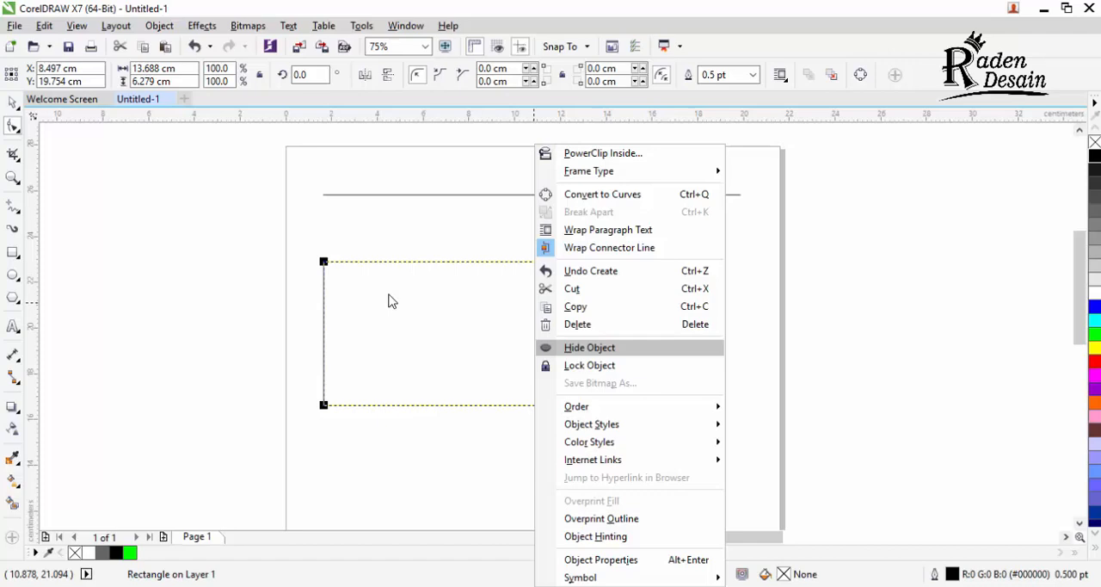
pyautogui.click(389, 300)
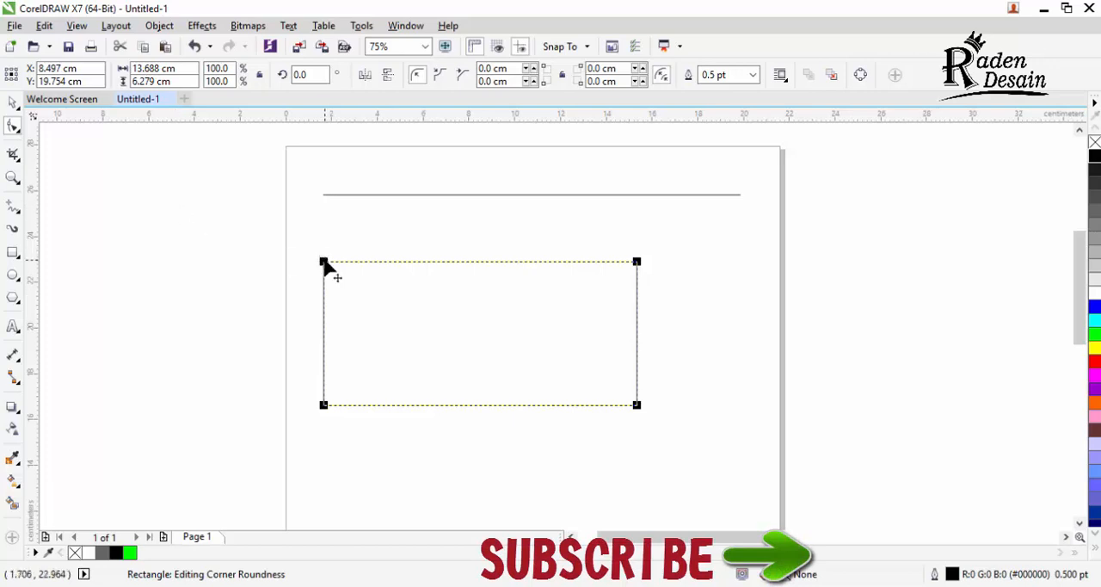
pyautogui.moveTo(323, 262); pyautogui.dragTo(360, 263)
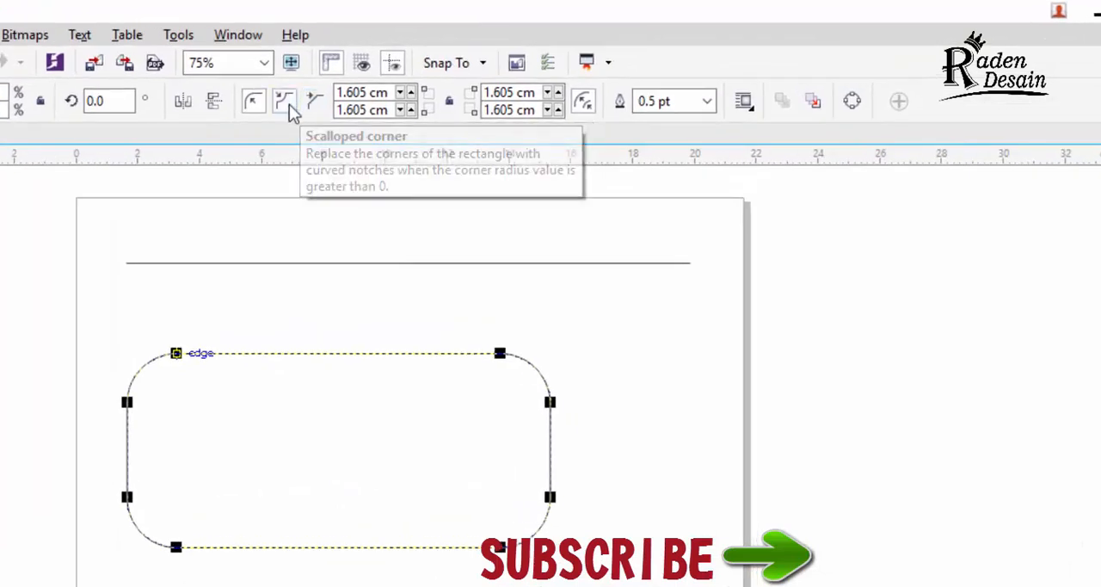
# Step: Try the scalloped and chamfered corner styles on the rectangle, and return it to round corners
pyautogui.click(289, 104)
pyautogui.click(313, 104)
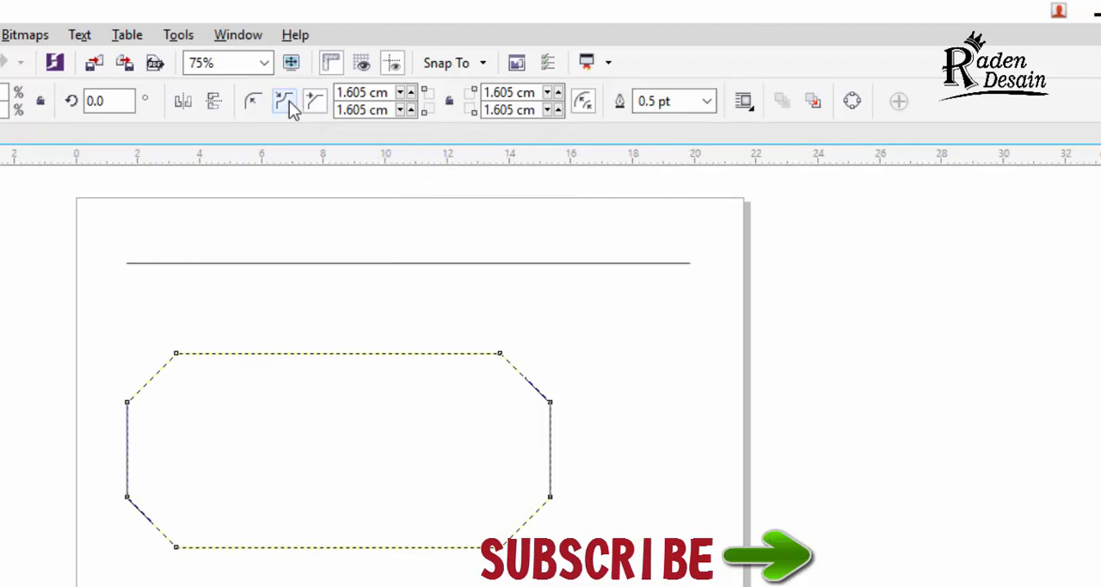
pyautogui.click(252, 102)
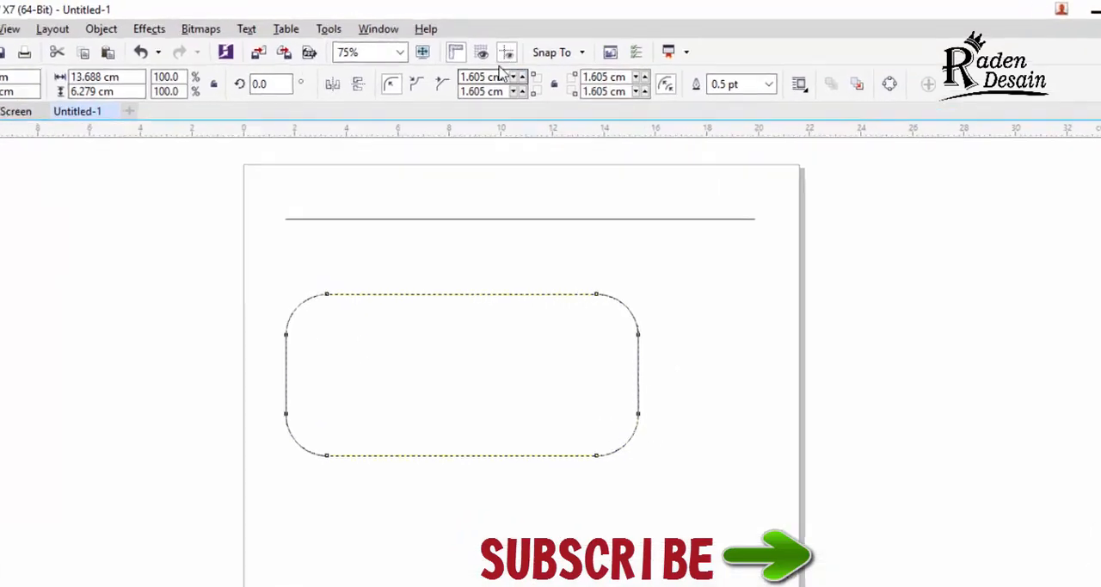
# Step: Reduce the radius of the rectangle's rounded corners to about 0.14 cm with the Shape tool
pyautogui.moveTo(230, 390); pyautogui.dragTo(228, 347)
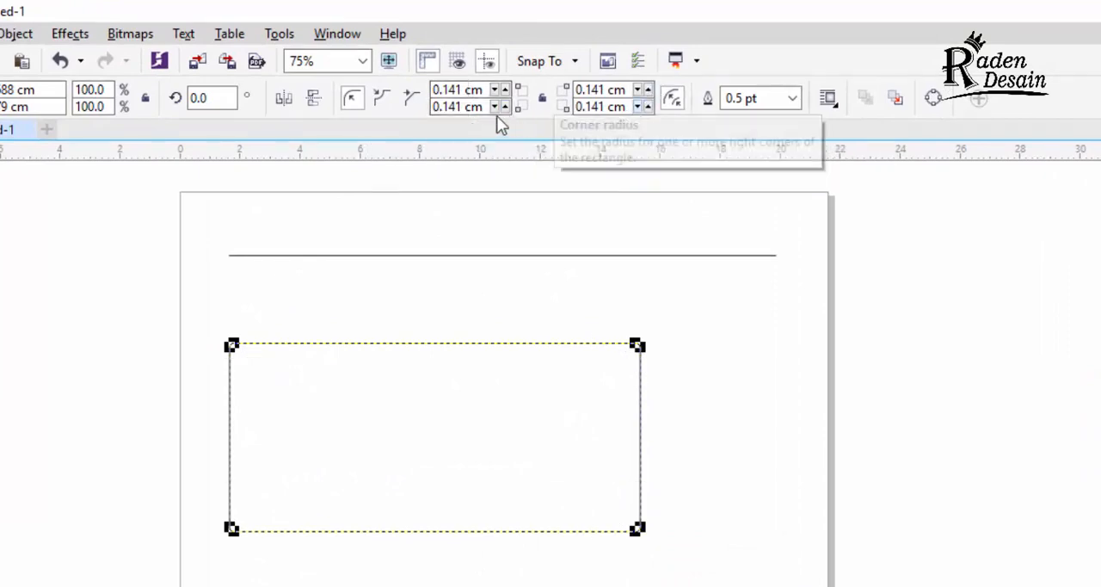
# Step: Try a radius of 5 cm on the rectangle's top-left corner, keeping the other corners independent
pyautogui.click(230, 344)
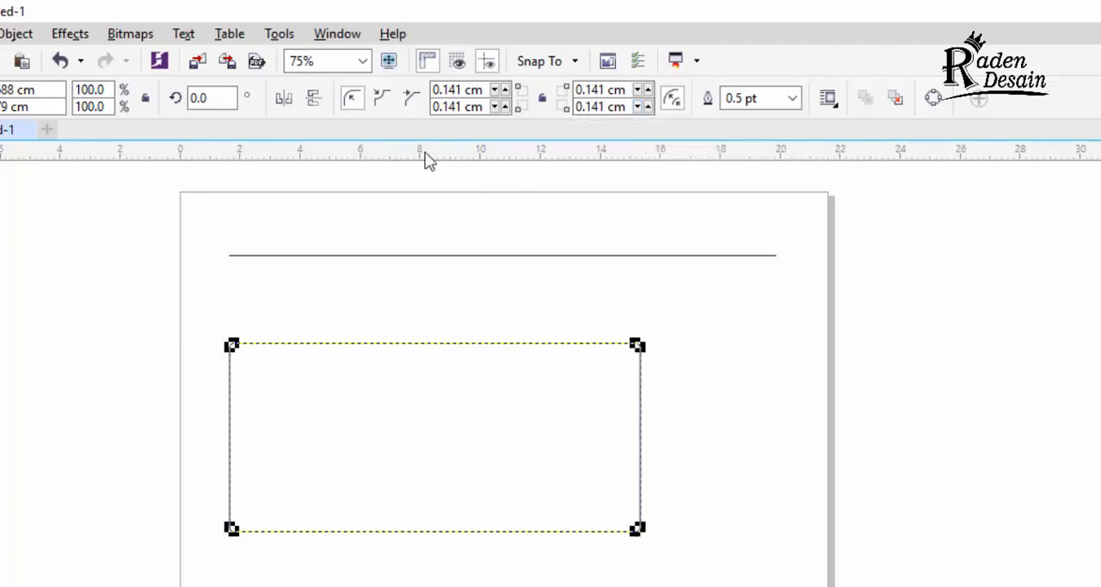
pyautogui.doubleClick(462, 89)
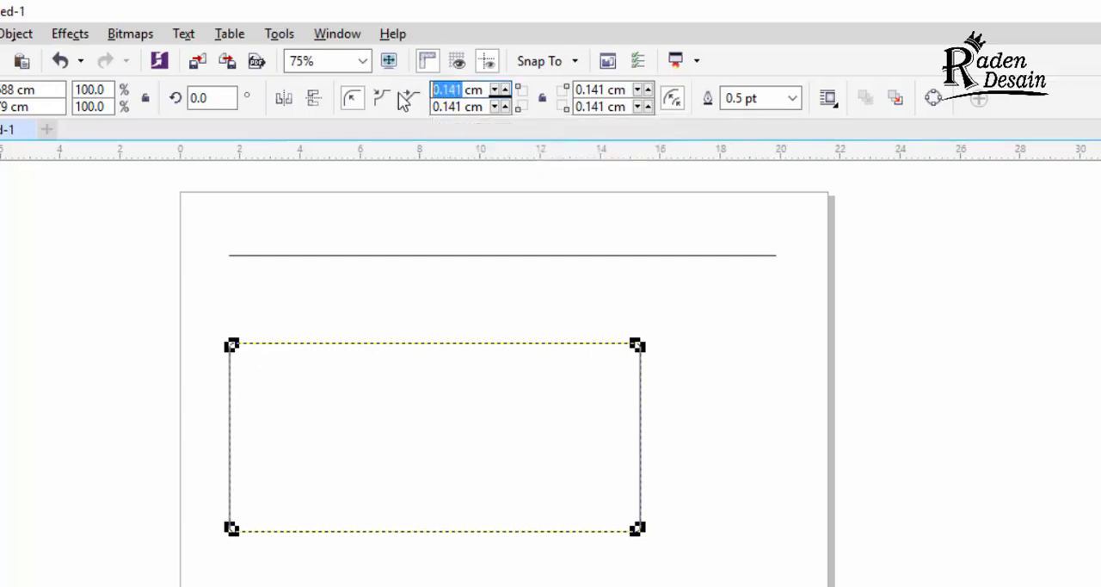
pyautogui.write('5')
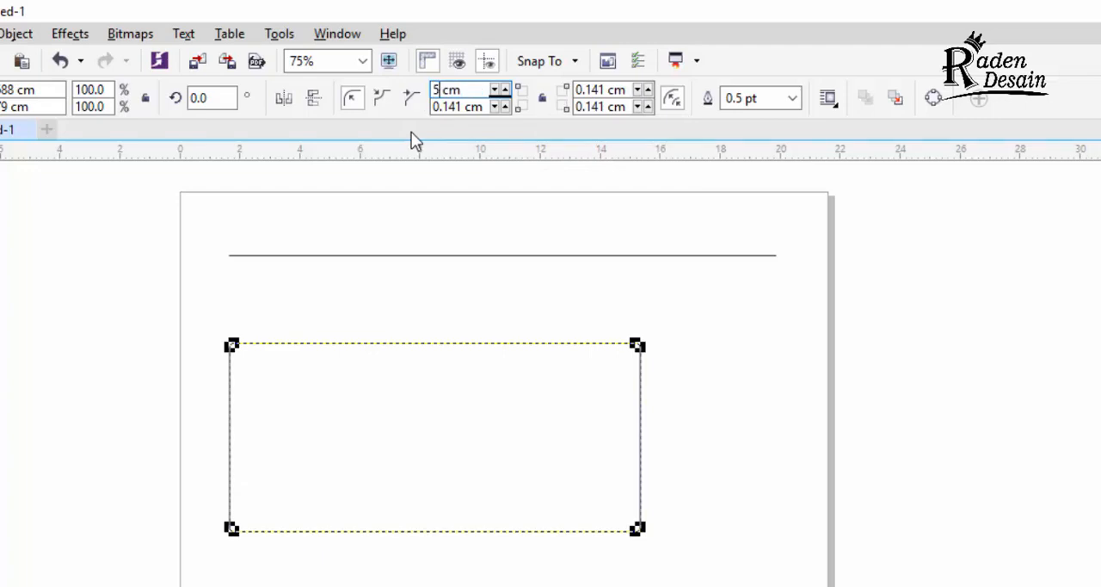
pyautogui.hotkey('ctrl', 'z')
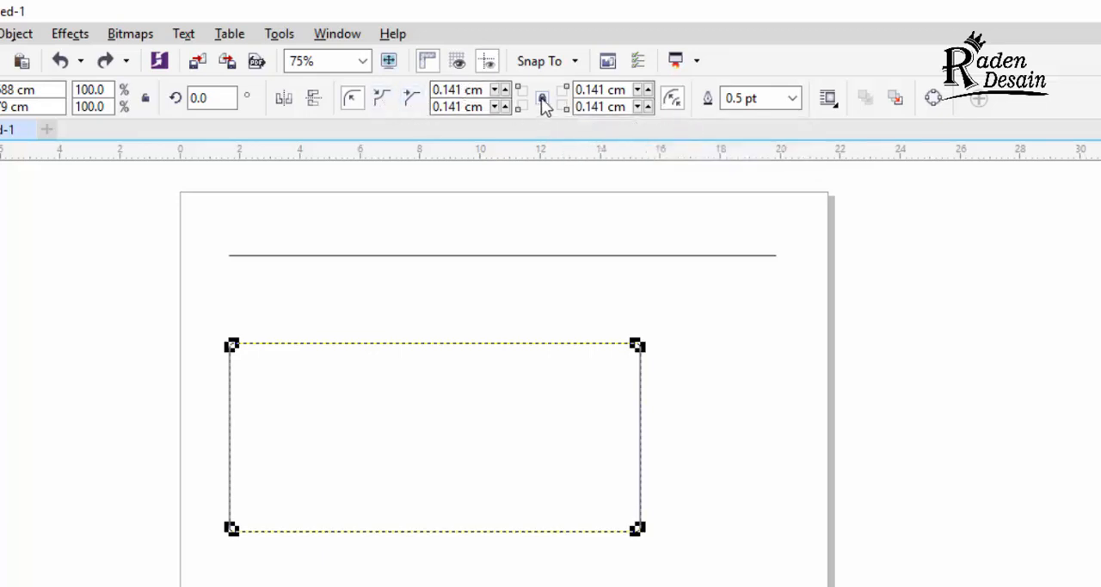
pyautogui.doubleClick(435, 89)
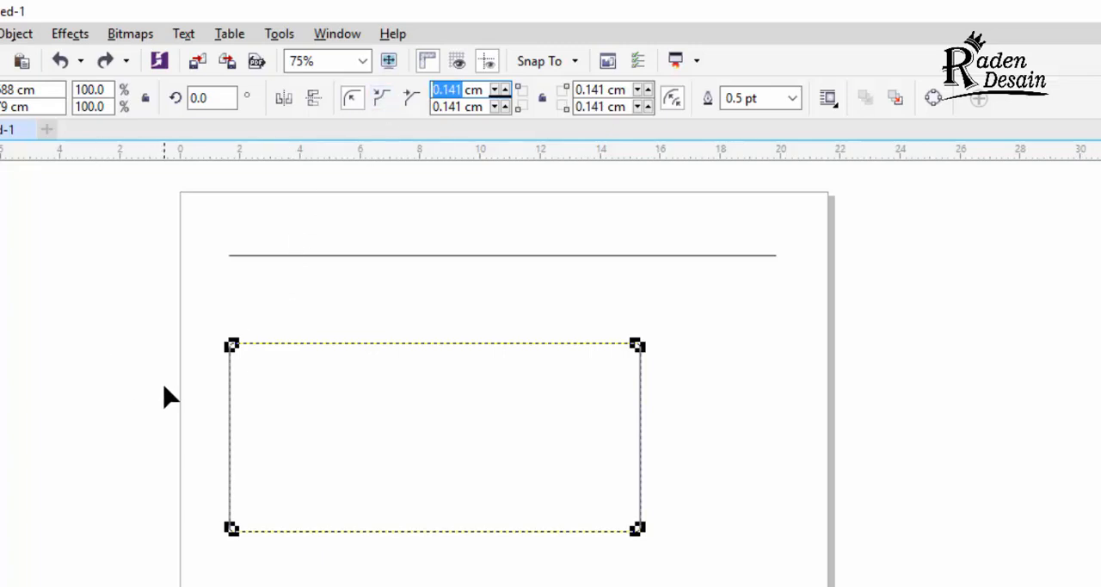
pyautogui.write('5')
pyautogui.press('Return')
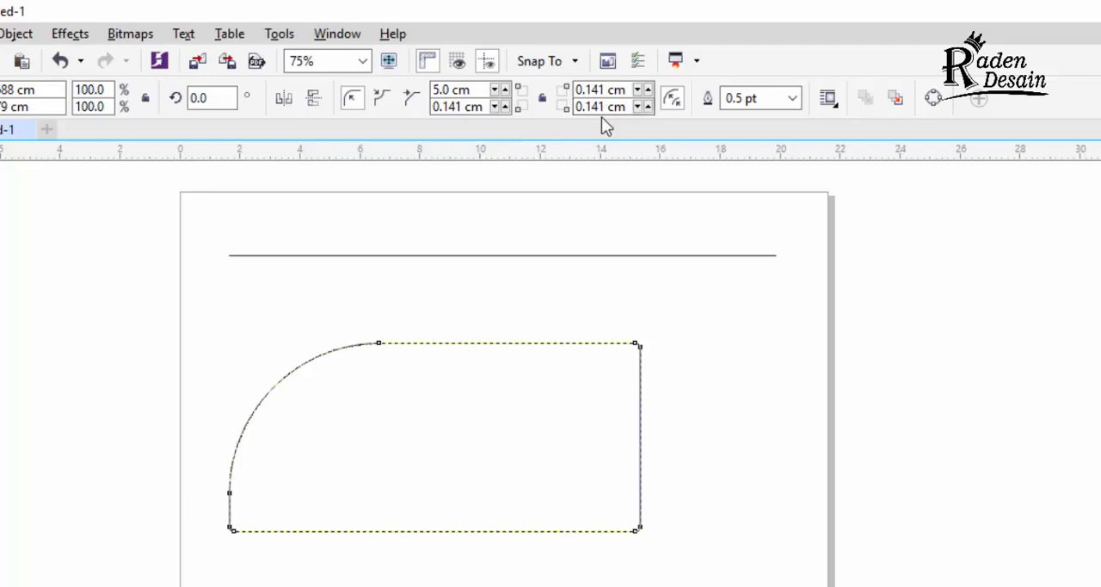
# Step: Undo the corner rounding back to square corners and convert the rectangle to curves
pyautogui.hotkey('ctrl', 'z')
pyautogui.press('space')
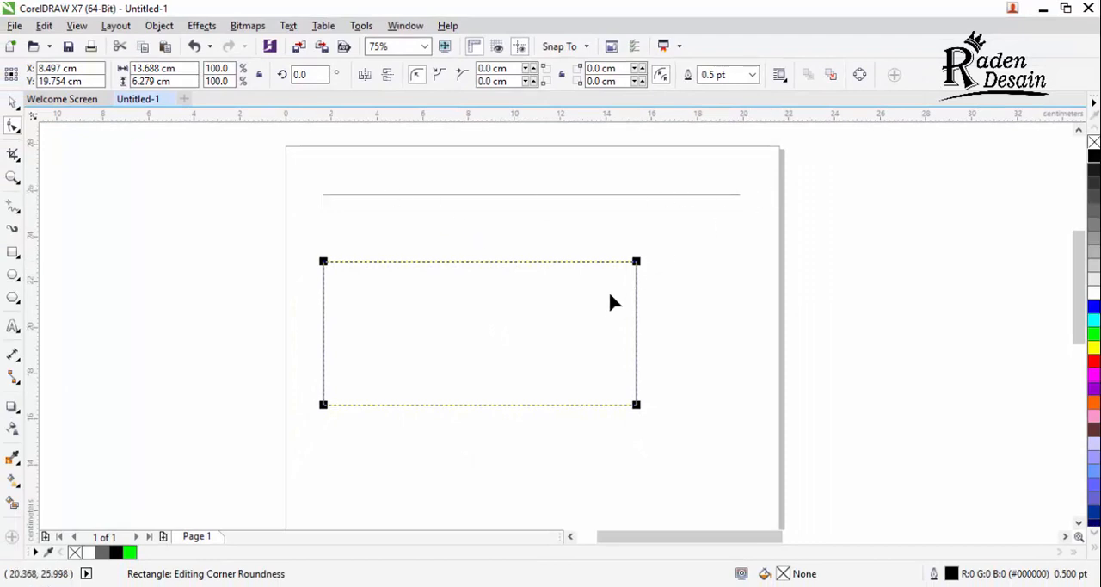
pyautogui.rightClick(513, 327)
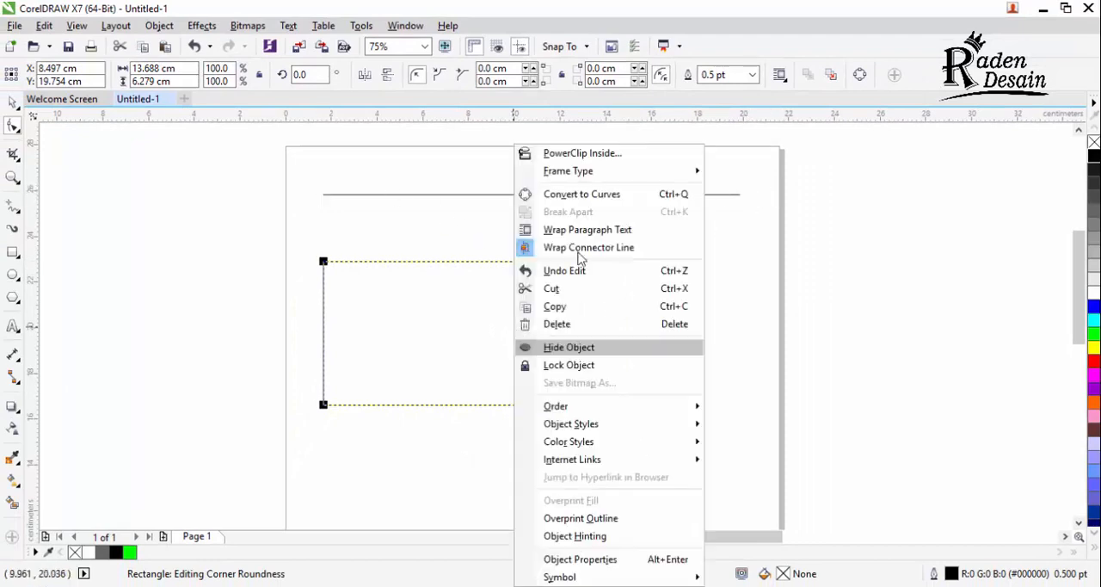
pyautogui.click(593, 196)
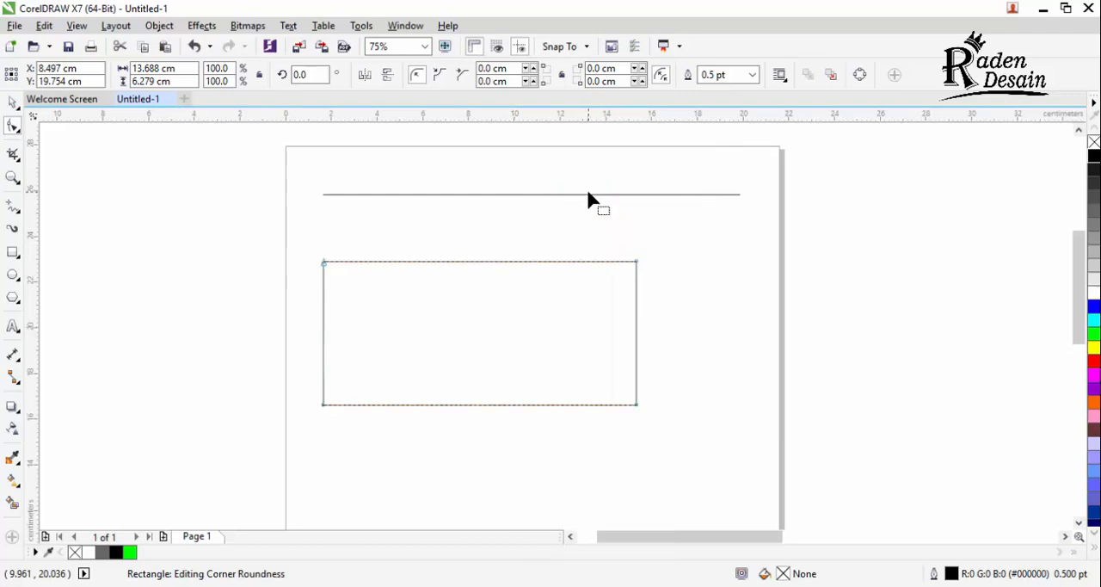
# Step: Convert the shape's left and top sides from lines to curves, and bend each one inward by its handle
pyautogui.click(323, 267)
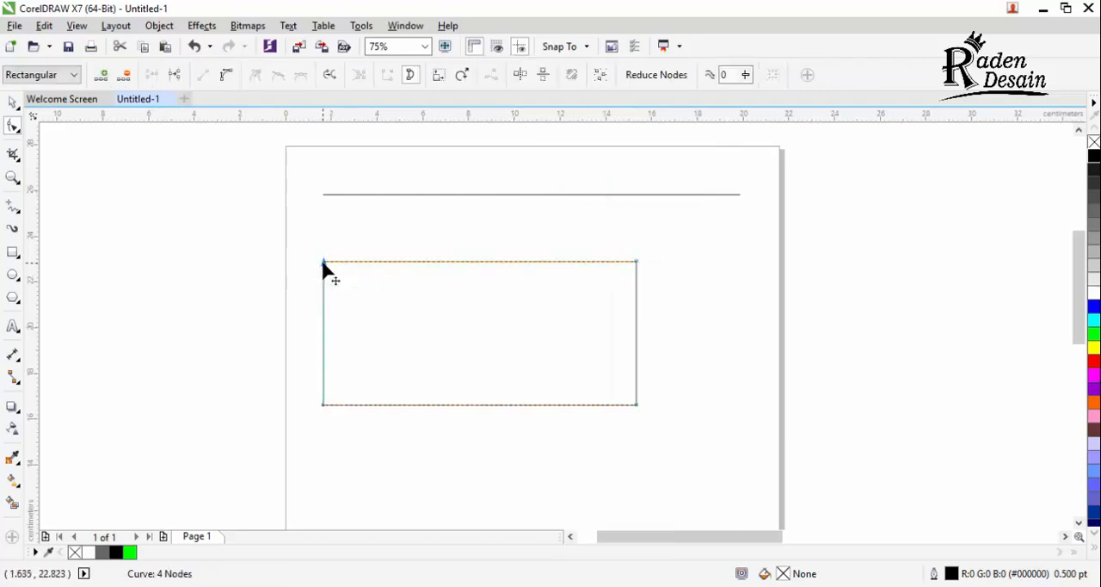
pyautogui.click(226, 75)
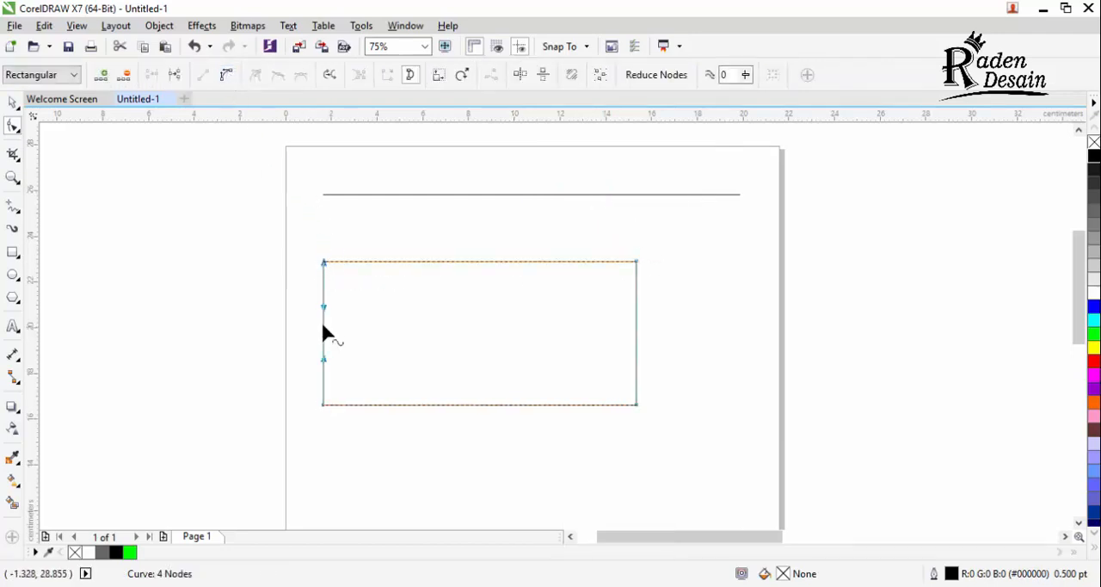
pyautogui.moveTo(325, 316); pyautogui.dragTo(355, 315)
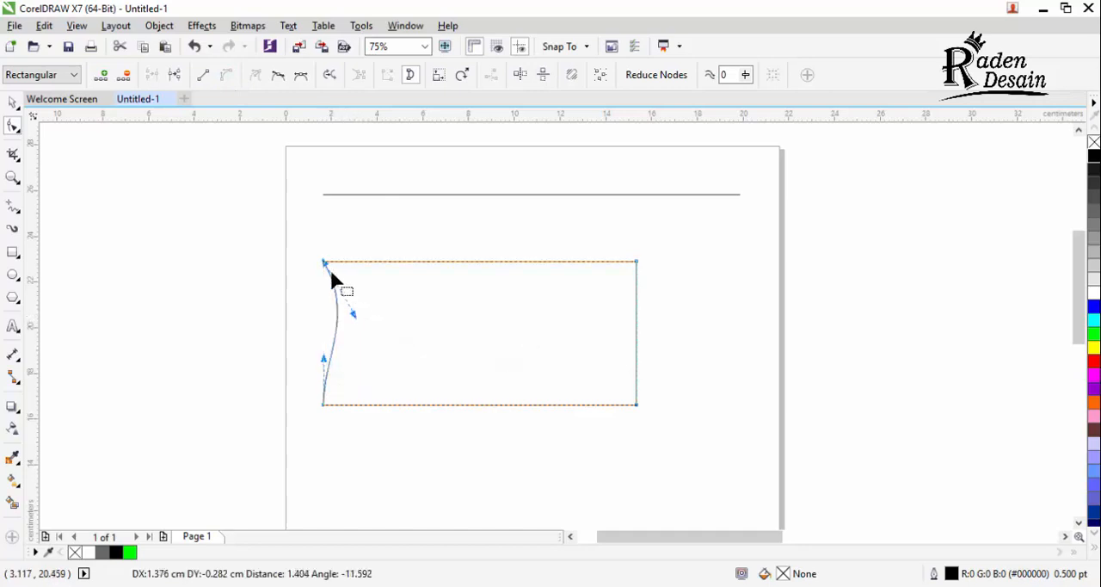
pyautogui.click(636, 262)
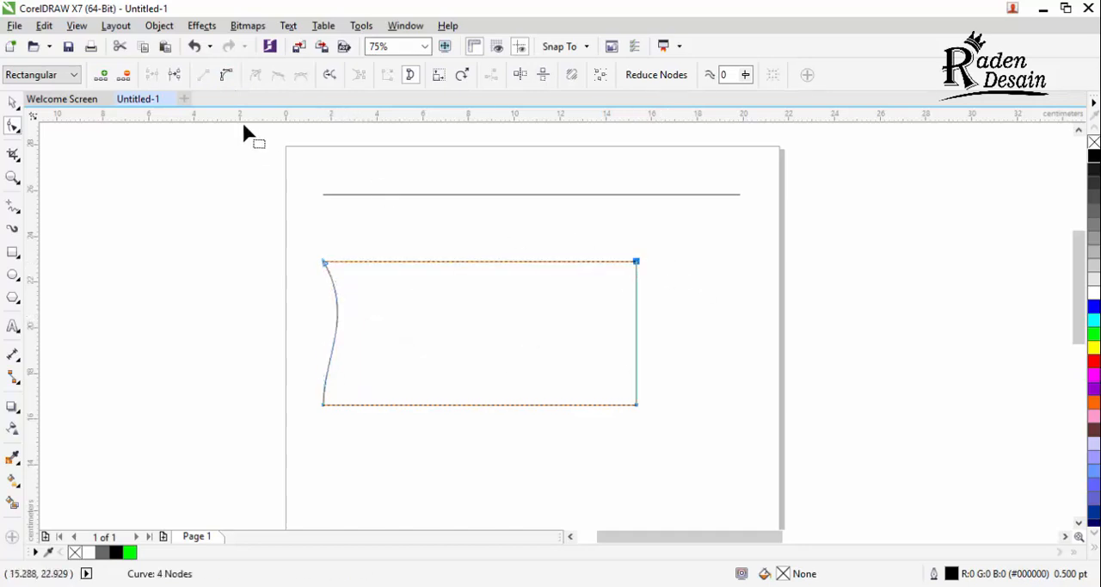
pyautogui.click(226, 75)
pyautogui.moveTo(429, 264); pyautogui.dragTo(471, 313)
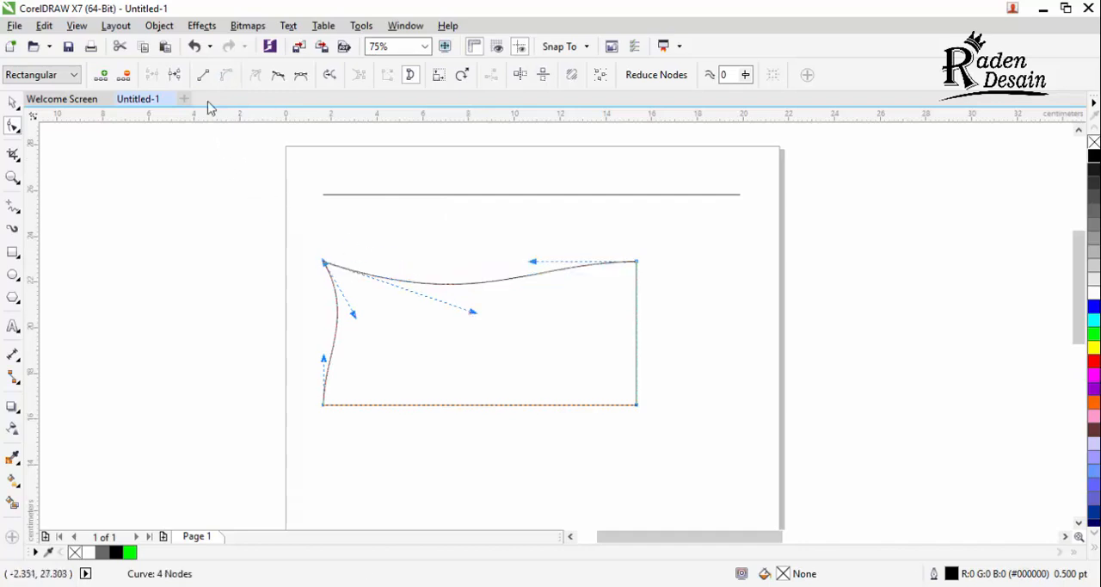
# Step: Convert the bent left and top sides back to straight lines
pyautogui.click(201, 75)
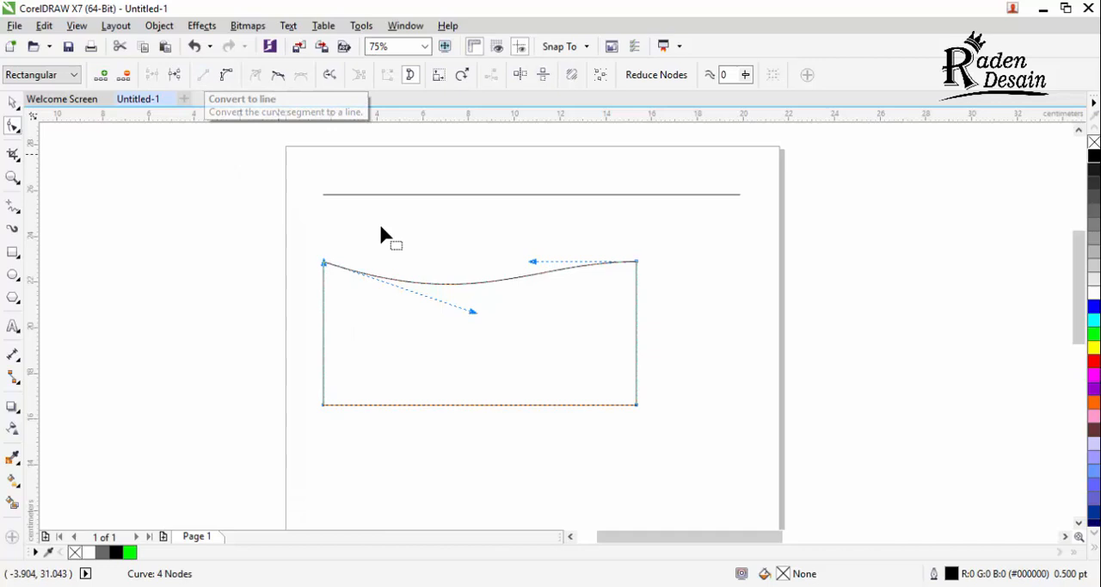
pyautogui.click(637, 261)
pyautogui.click(204, 76)
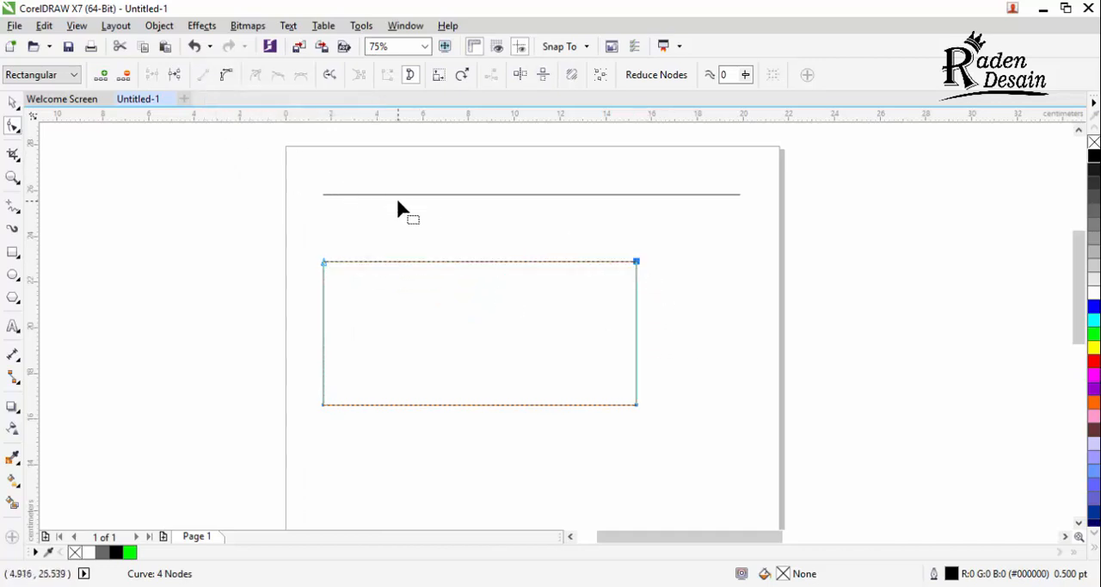
# Step: Turn the rectangle into a triangle by adding a node near the middle of its top edge and deleting both upper corner nodes
pyautogui.doubleClick(476, 262)
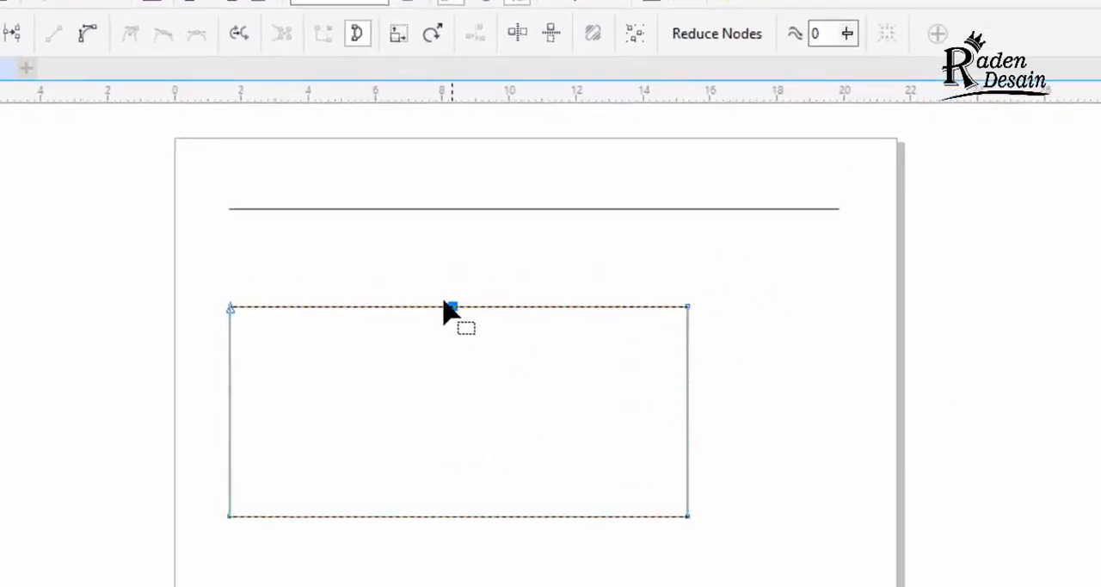
pyautogui.click(688, 307)
pyautogui.press('Delete')
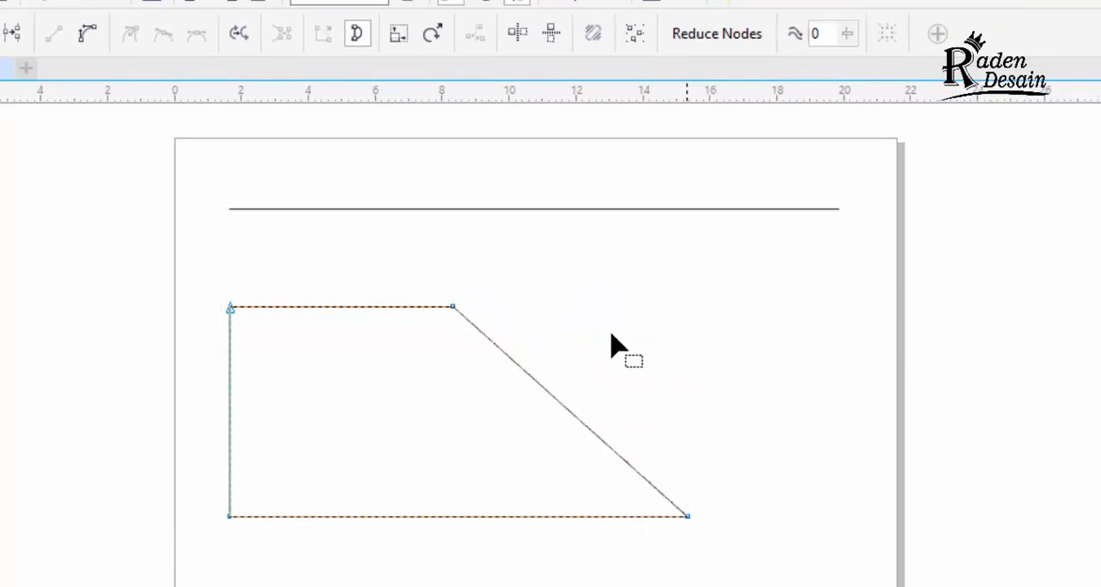
pyautogui.click(231, 308)
pyautogui.press('Delete')
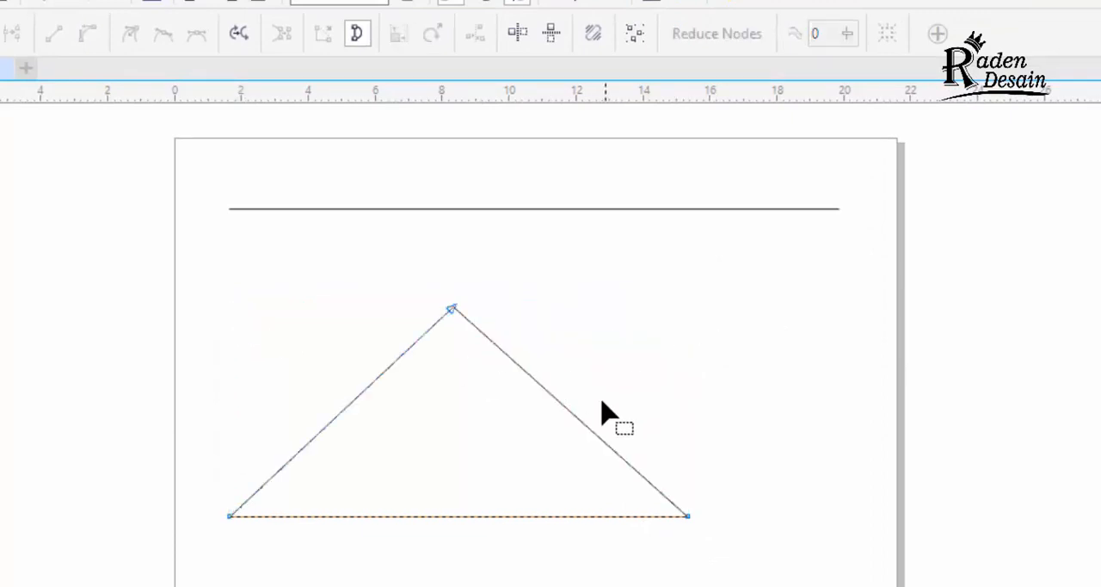
pyautogui.press('space')
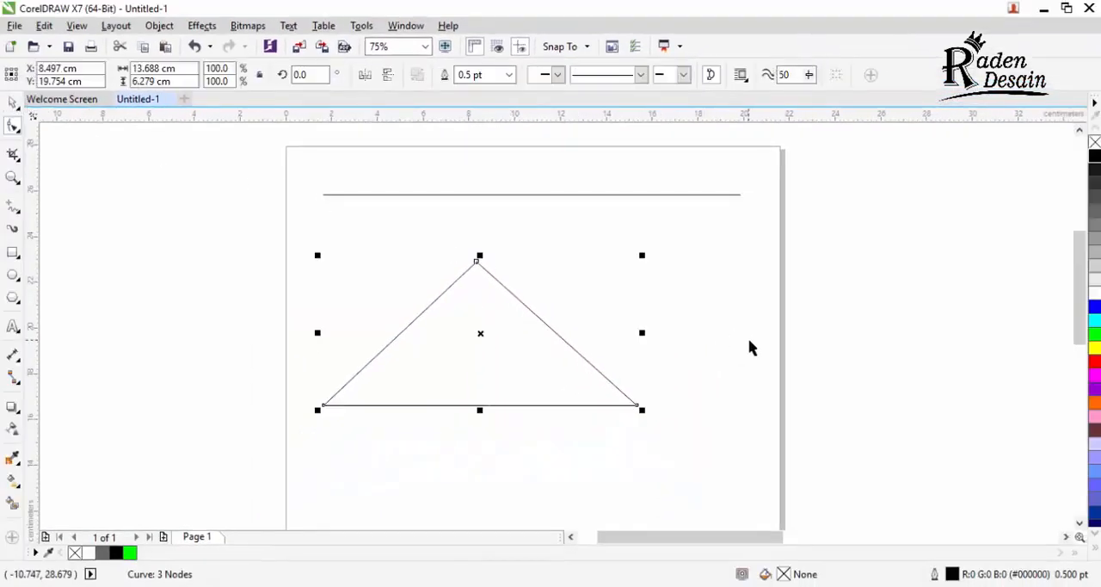